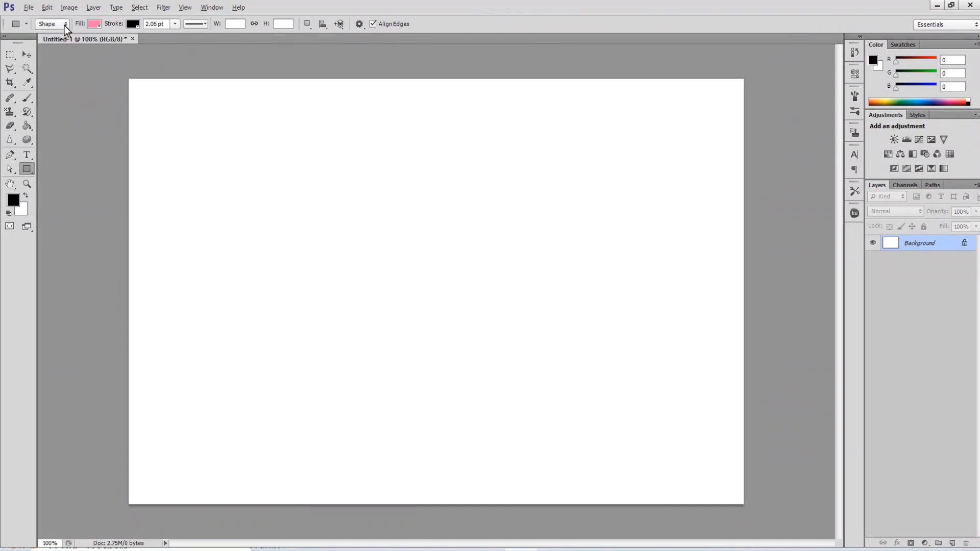
Step: Set the Rectangle tool's drawing mode to Shape
key(alt)
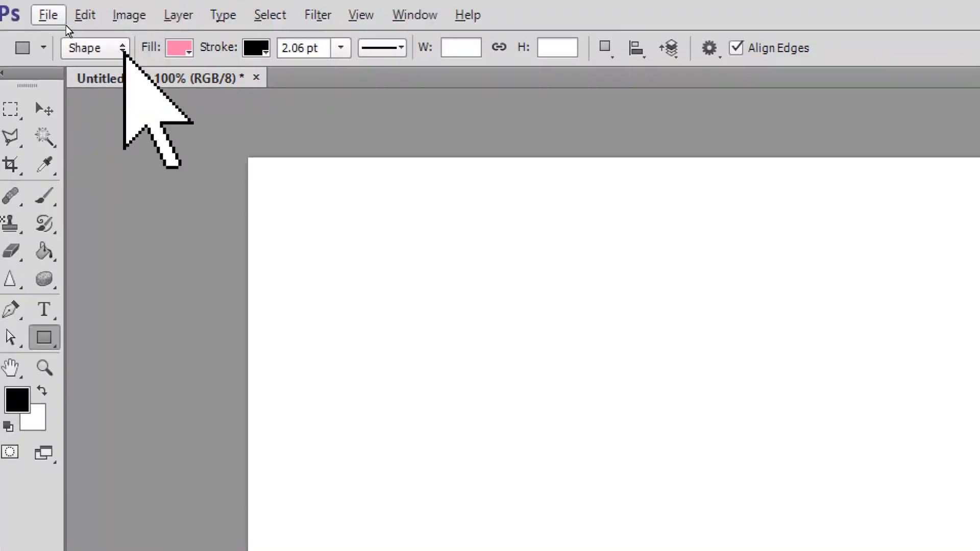
click(122, 49)
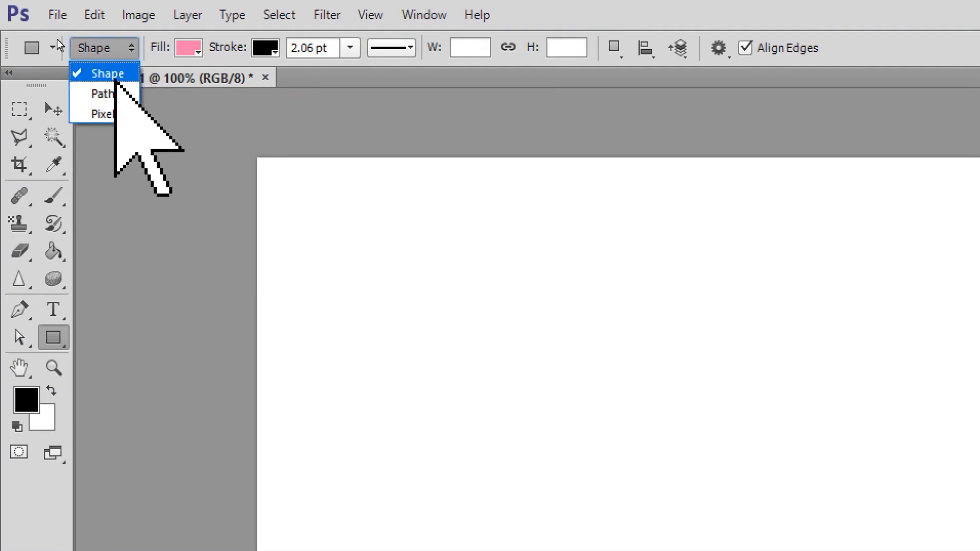
click(115, 77)
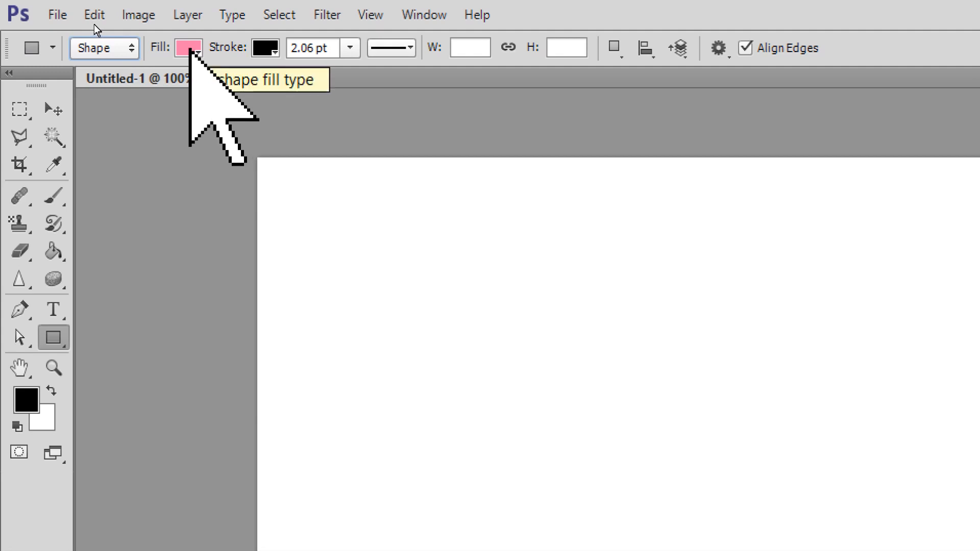
Step: Compare the gradient and pattern fill types for the rectangle shape, then choose a solid teal green fill
click(188, 48)
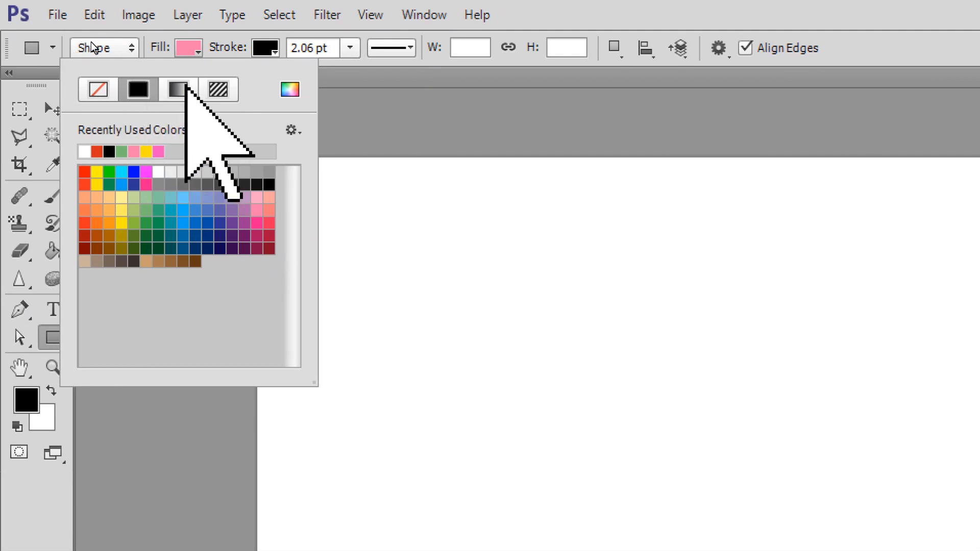
click(179, 89)
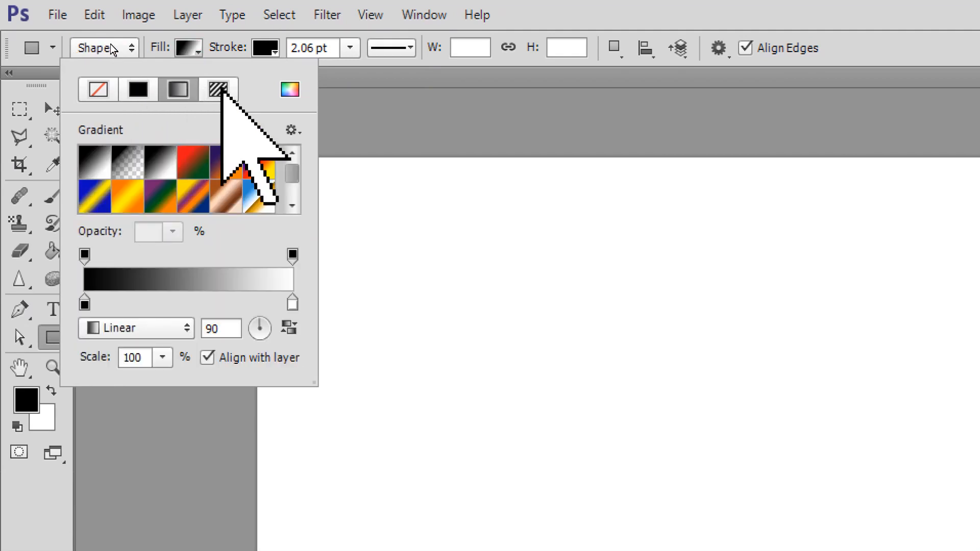
click(219, 89)
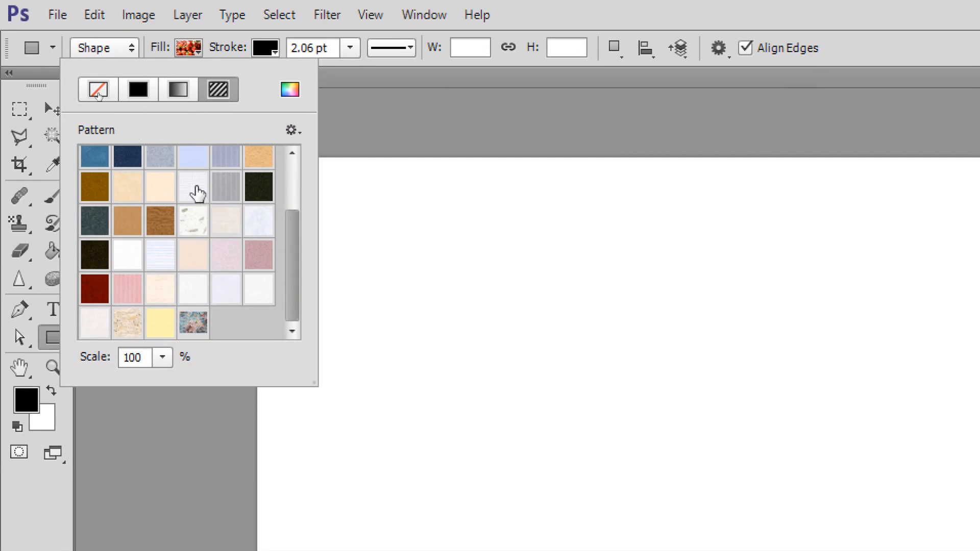
scroll(286, 214, up, 2)
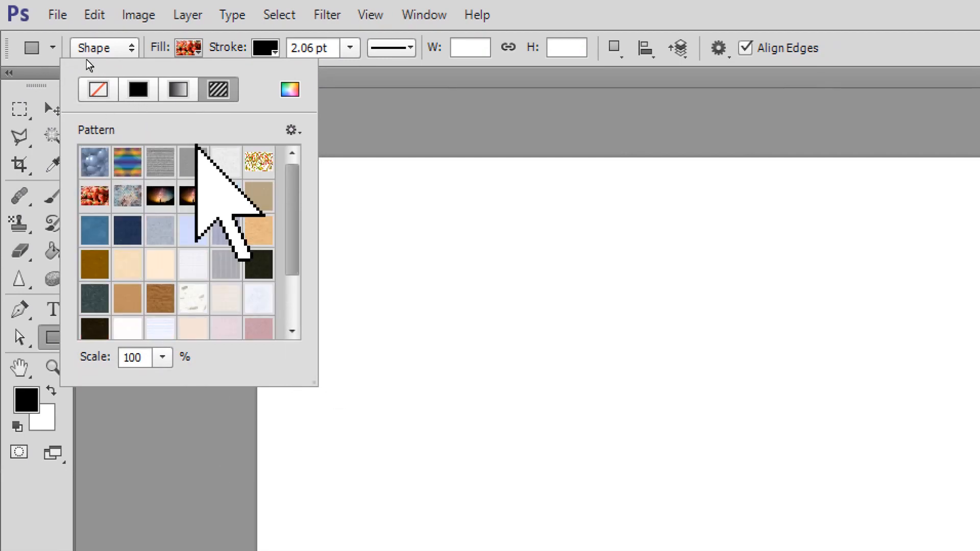
click(138, 89)
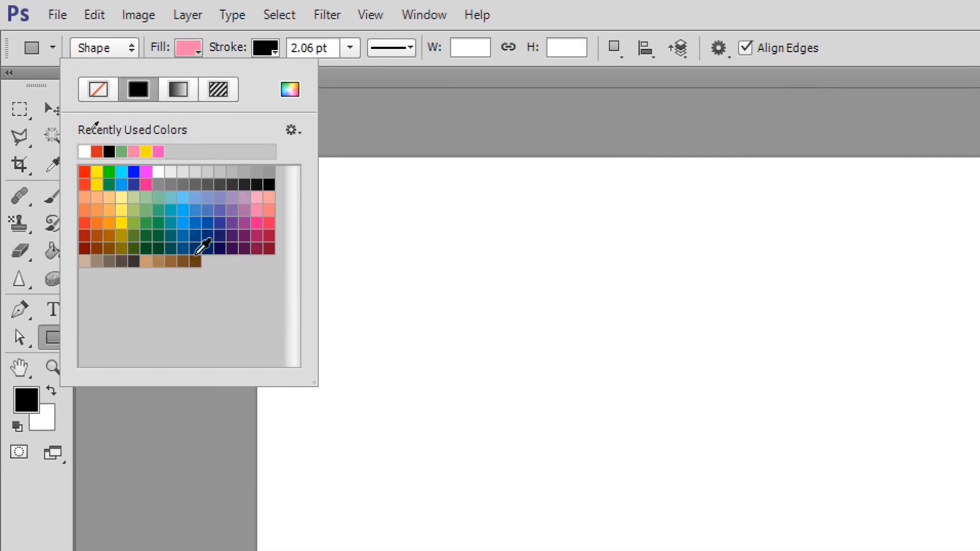
click(158, 209)
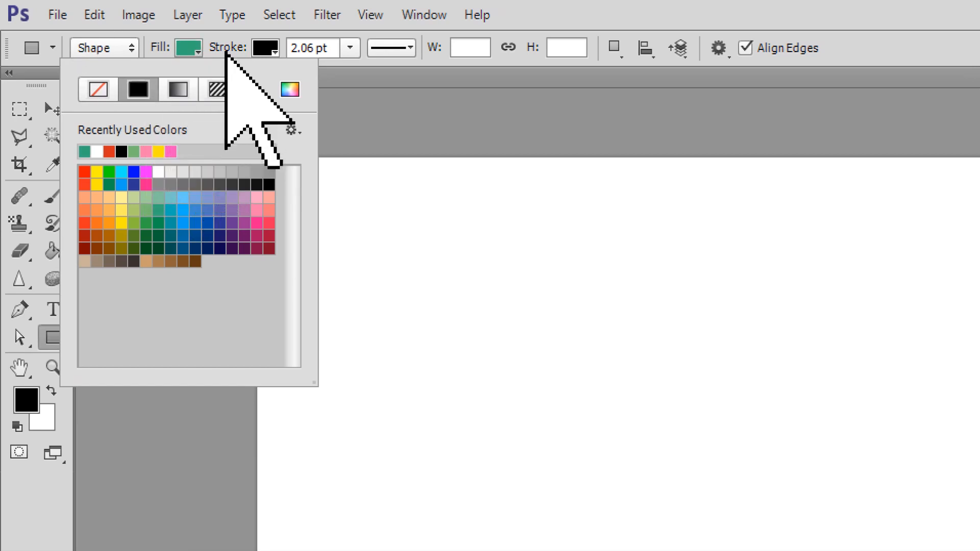
Step: Set the shape's stroke to a solid pale yellow color
click(265, 48)
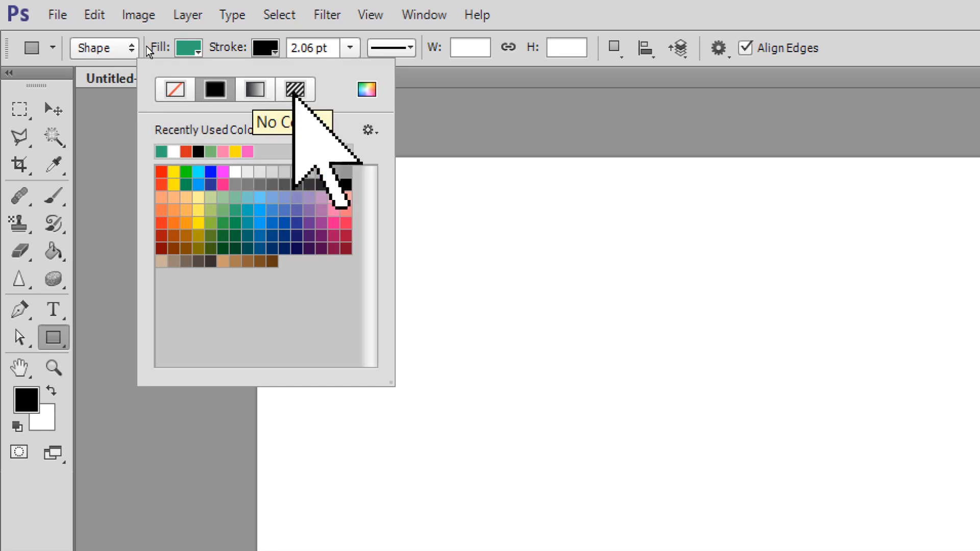
click(285, 95)
click(255, 89)
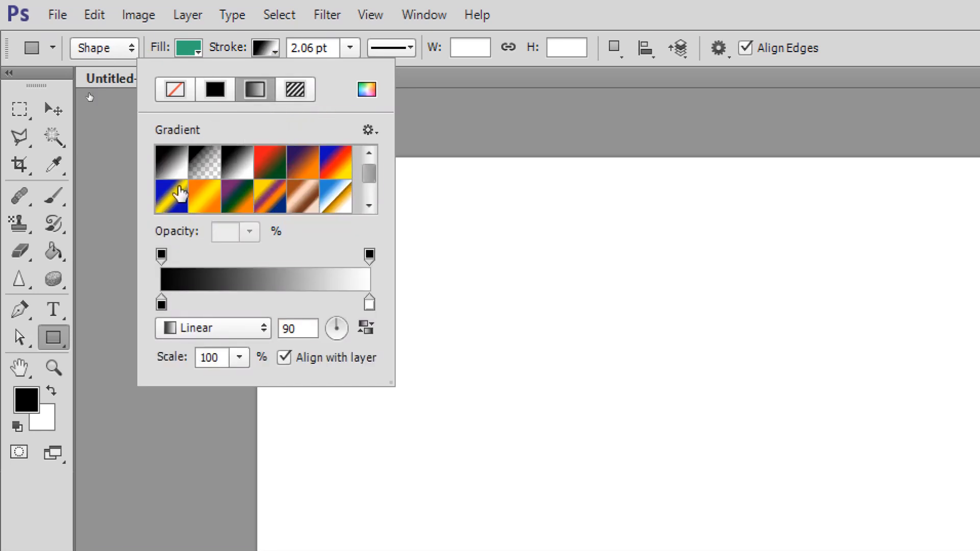
click(215, 90)
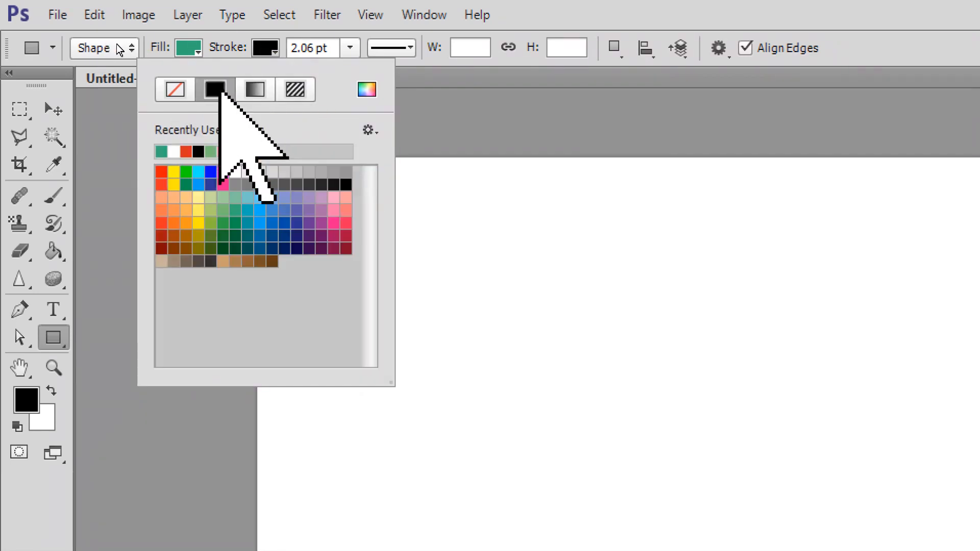
click(198, 197)
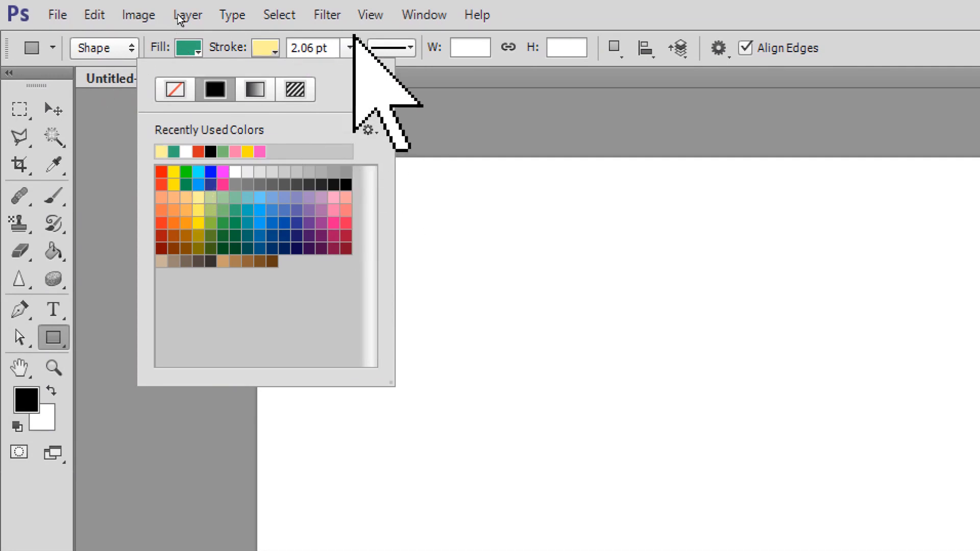
Step: Set the shape's stroke width to about 5.53 pt
click(348, 53)
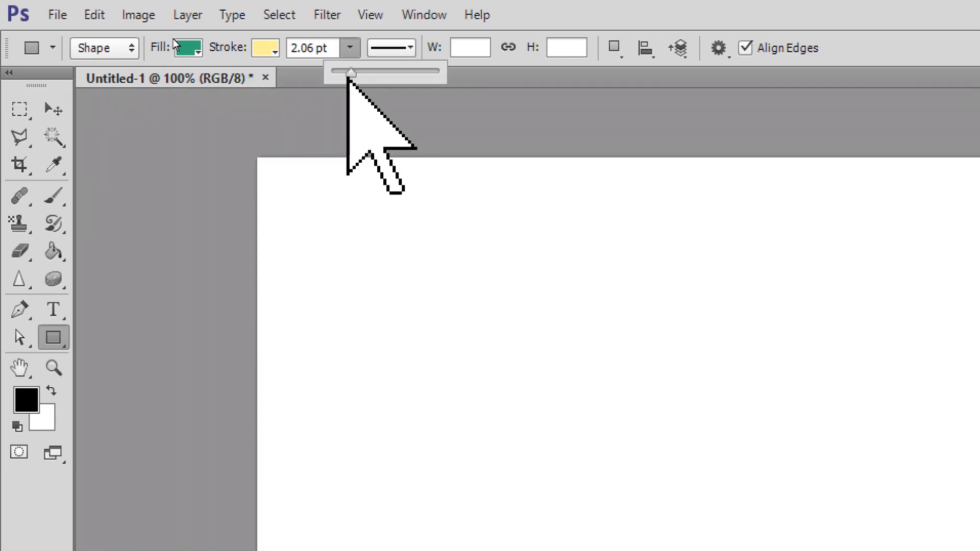
drag(351, 74, 360, 76)
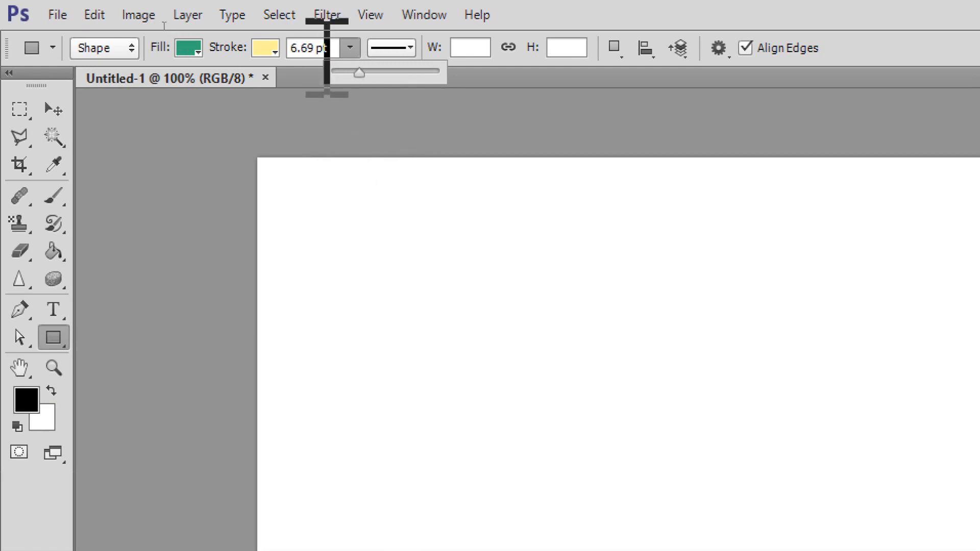
click(341, 55)
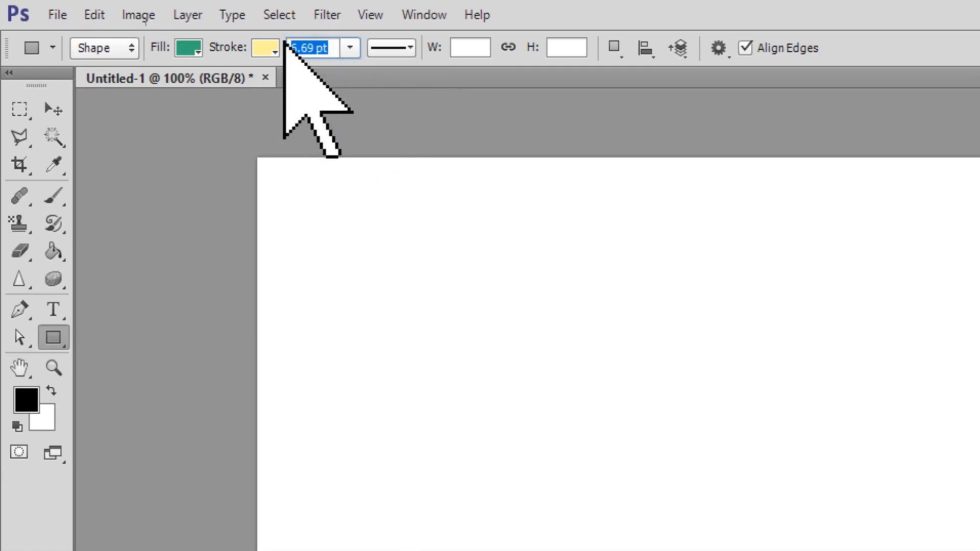
click(347, 48)
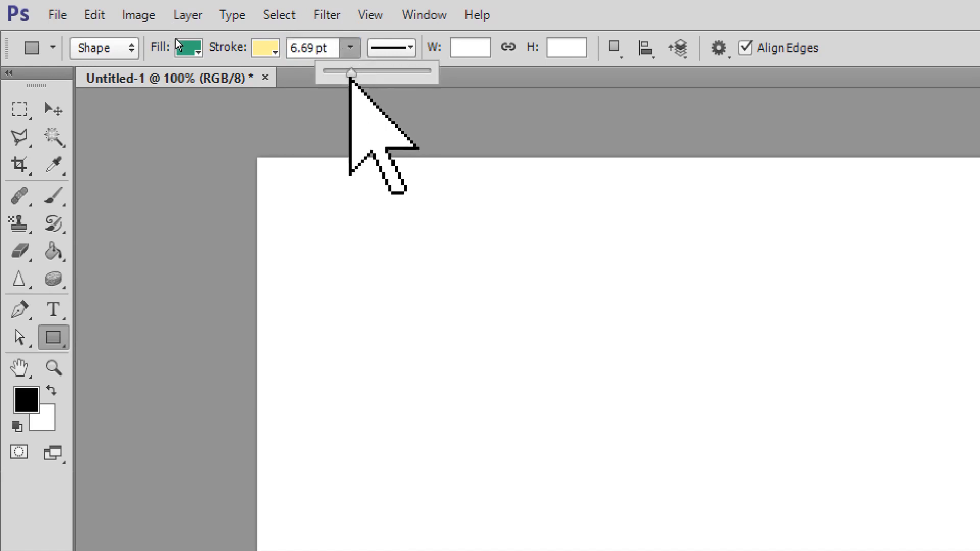
mouse_move(350, 77)
mouse_down()
mouse_move(360, 76)
mouse_move(349, 72)
mouse_up()
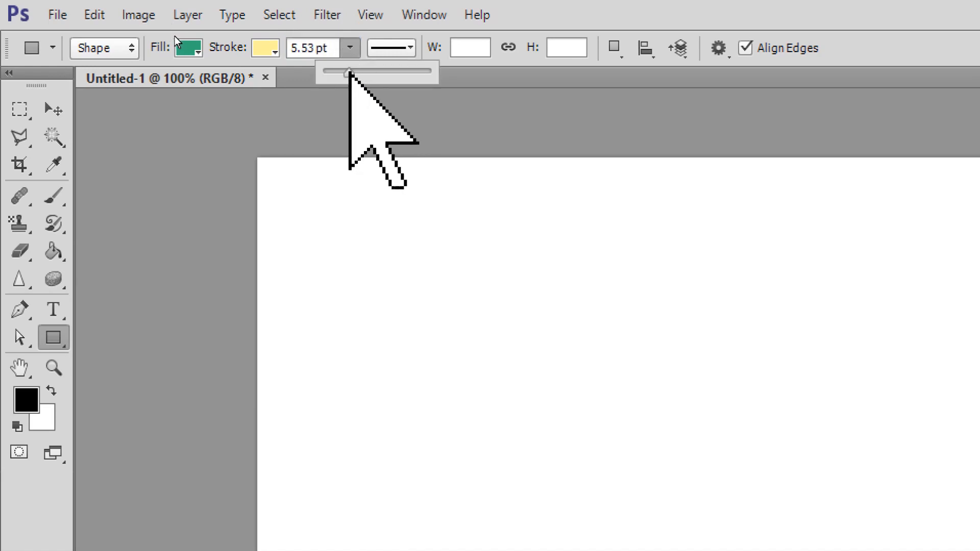
Step: Check the stroke line options and draw a square about 340 by 340 px in the left half of the canvas
click(412, 45)
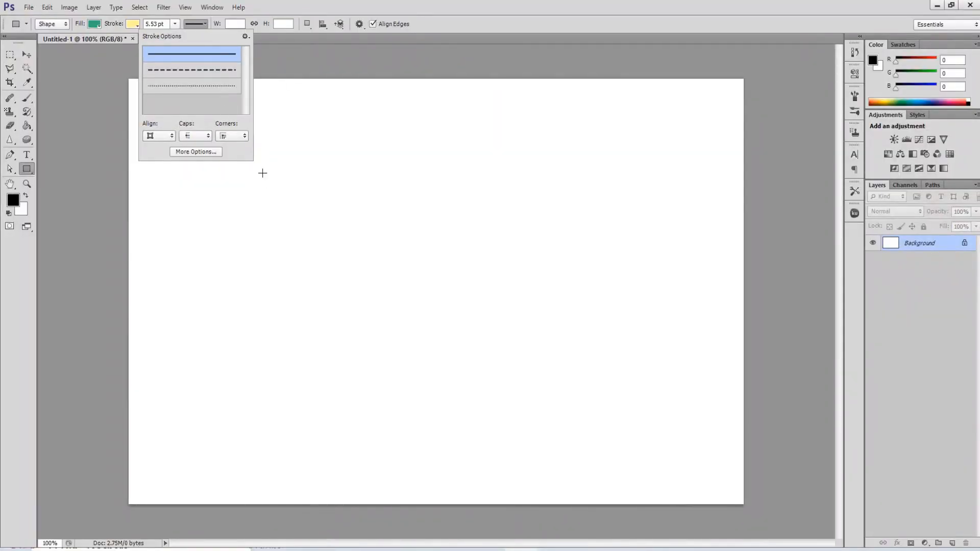
mouse_move(237, 185)
mouse_down()
mouse_move(240, 213)
mouse_move(229, 195)
mouse_up()
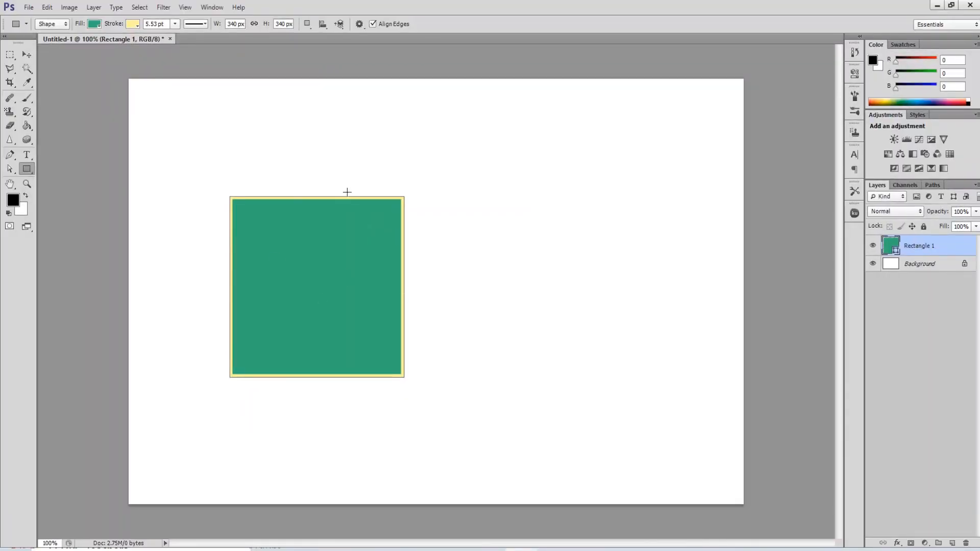
Step: Fill the square with a gradient based on a noise preset in the Gradient Editor, with its colors randomized
click(95, 24)
click(94, 44)
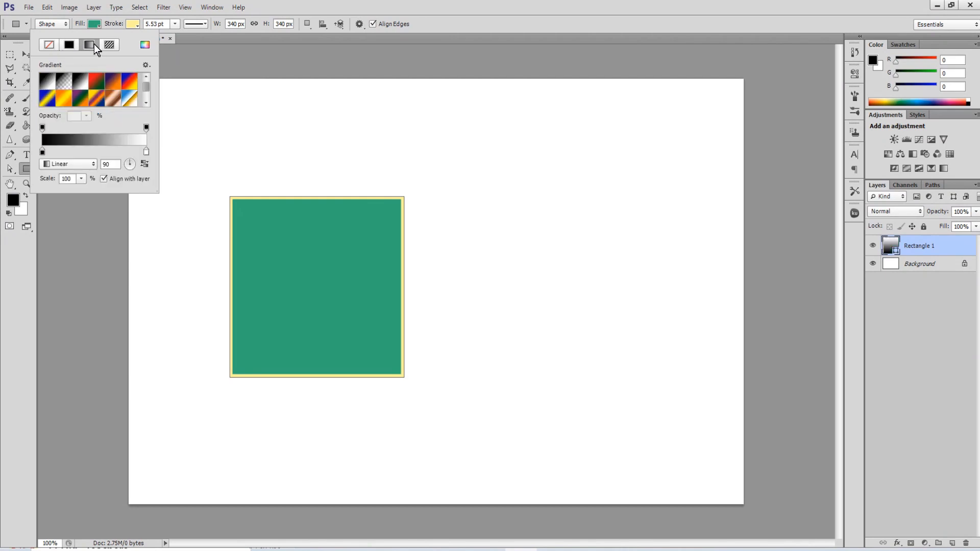
click(96, 97)
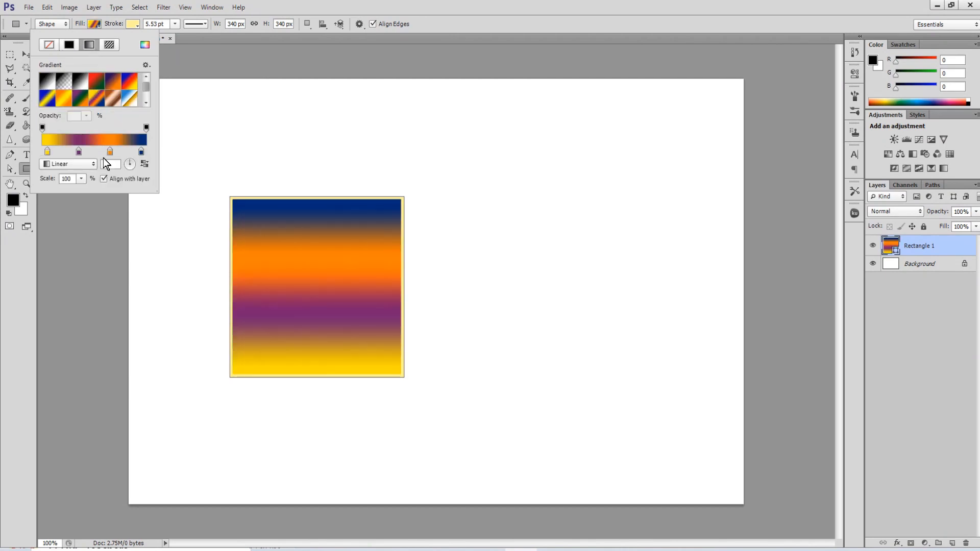
click(94, 142)
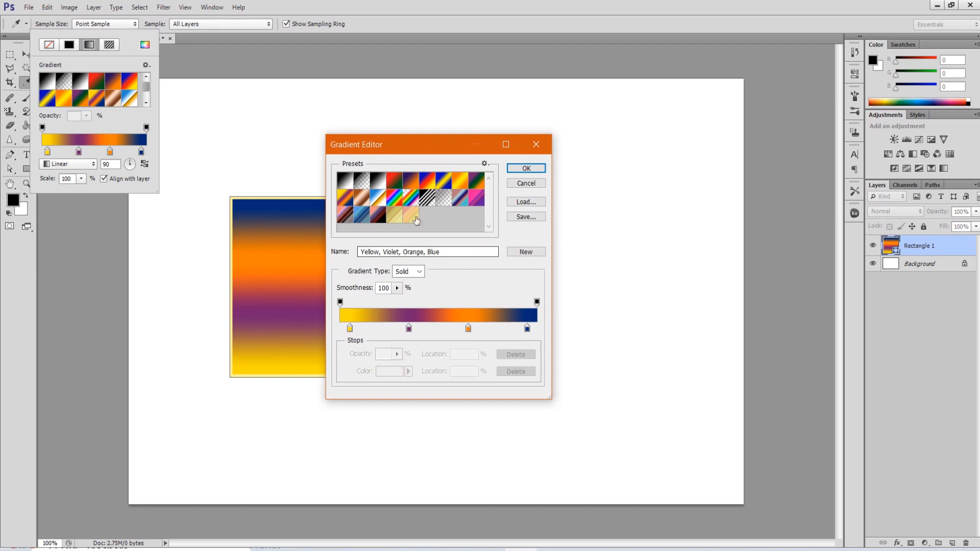
click(381, 220)
click(380, 220)
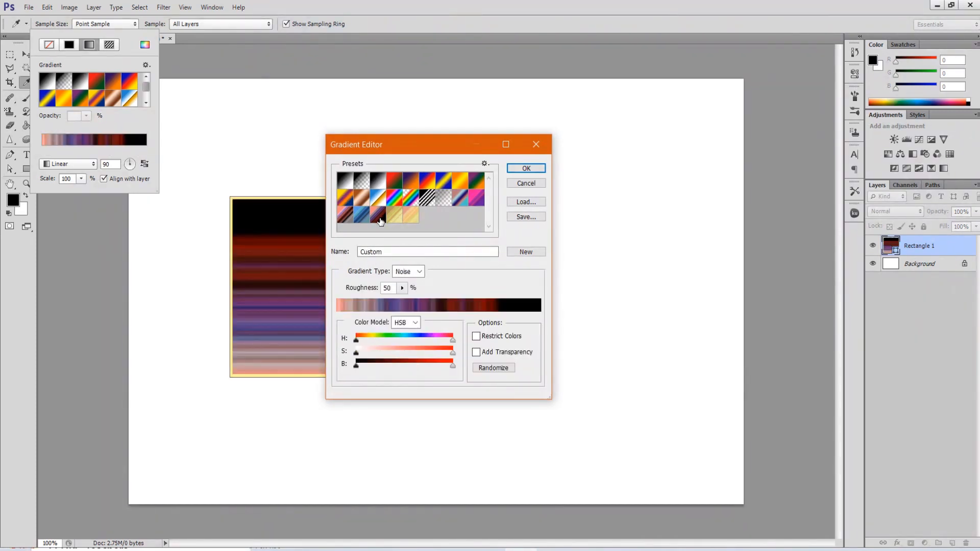
click(482, 366)
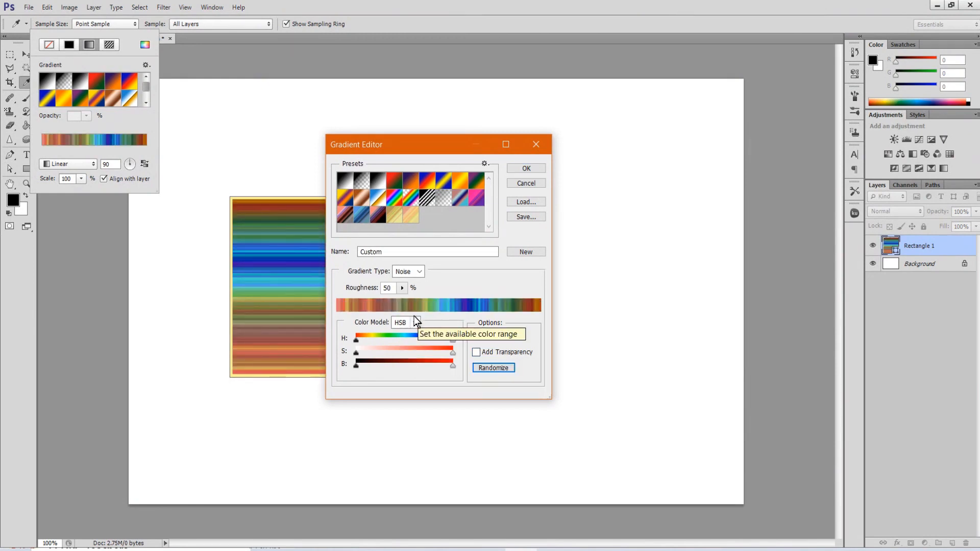
click(532, 170)
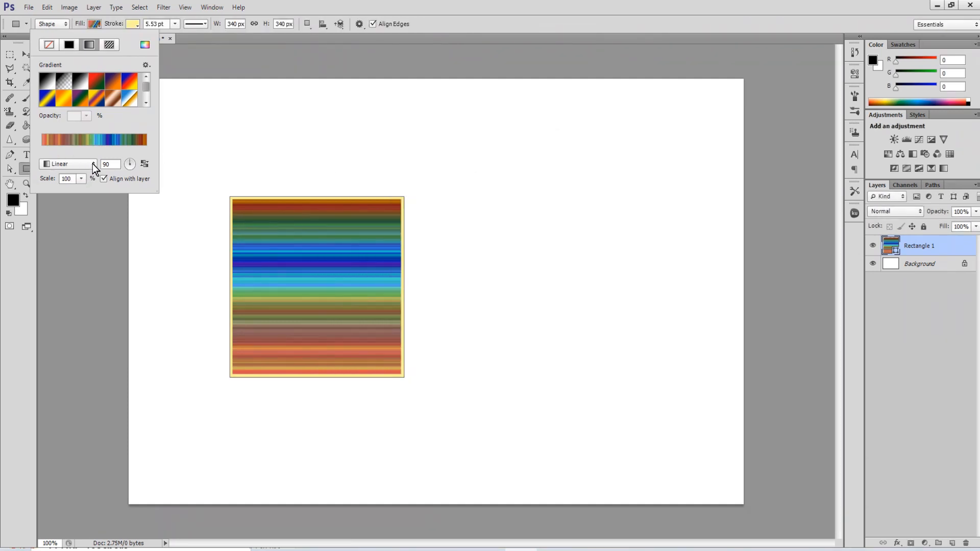
Step: Try the Radial, Angle and Diamond styles on the square's gradient fill
click(93, 163)
click(73, 185)
click(86, 164)
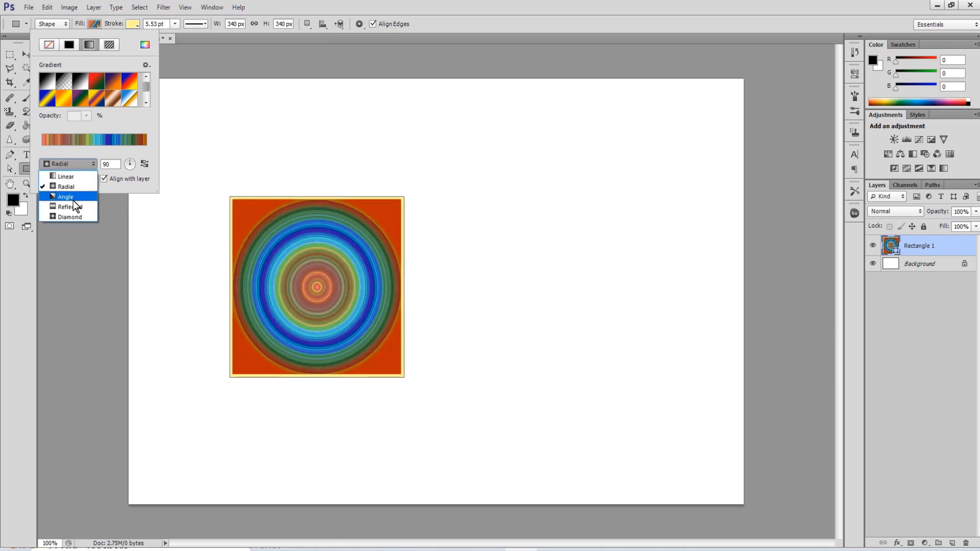
click(73, 199)
click(86, 164)
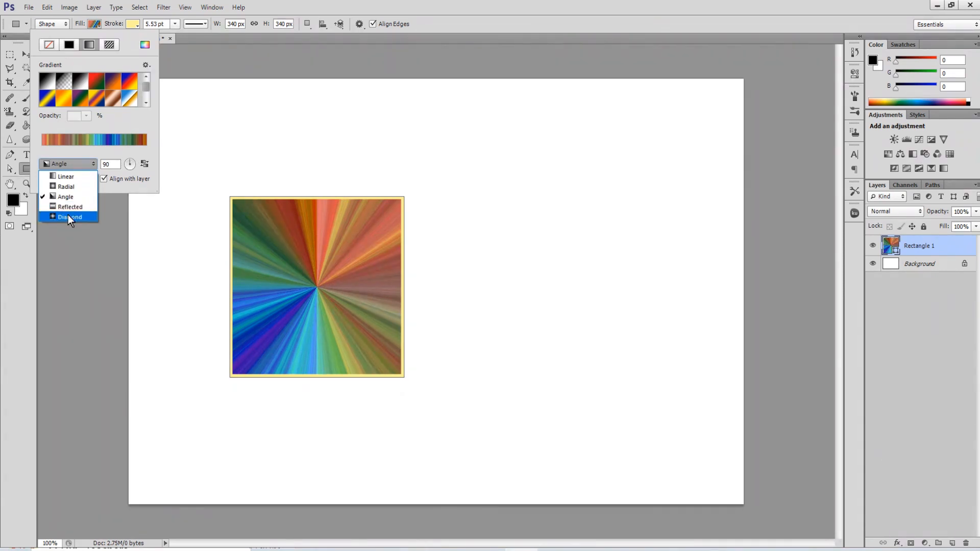
click(69, 216)
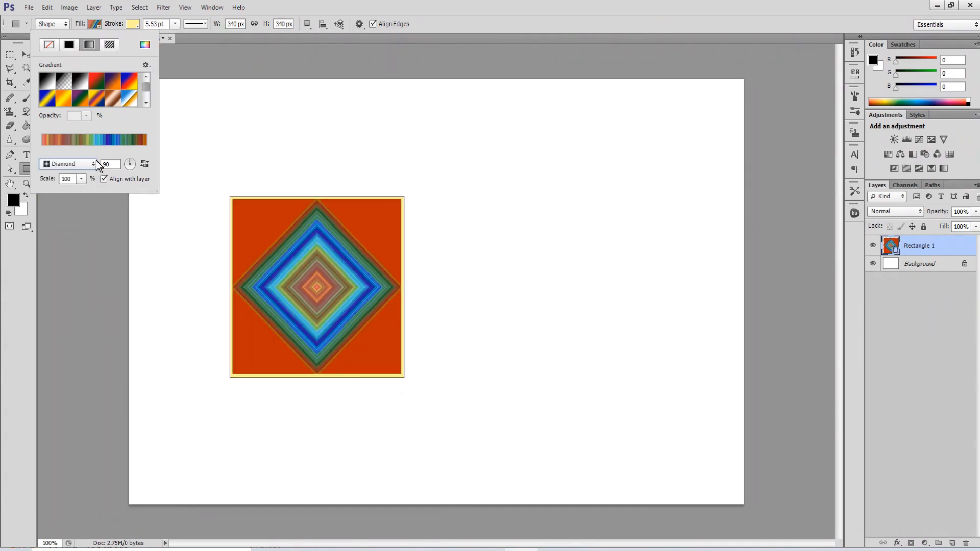
Step: Set the square's gradient style to Angle and rotate the gradient so its start points nearly horizontally to the right
click(95, 163)
click(68, 193)
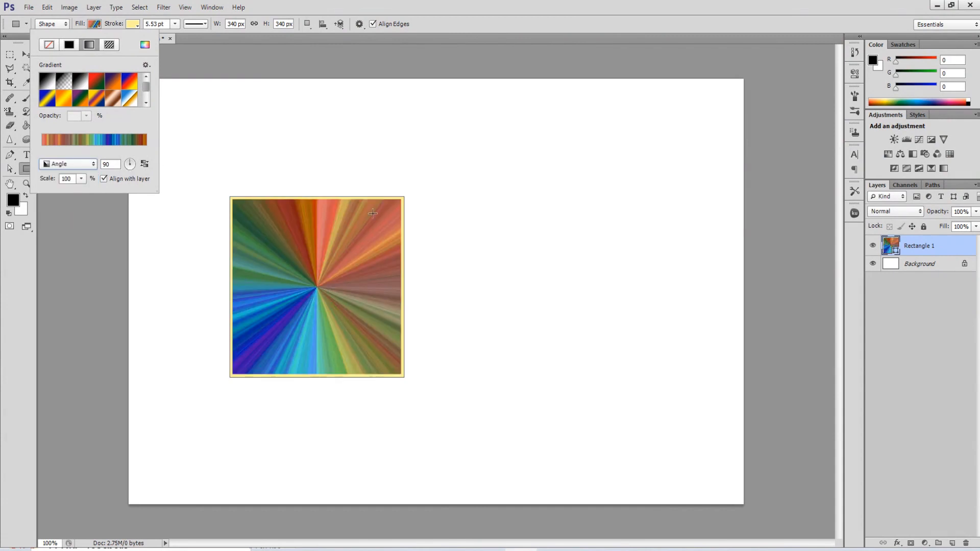
click(132, 165)
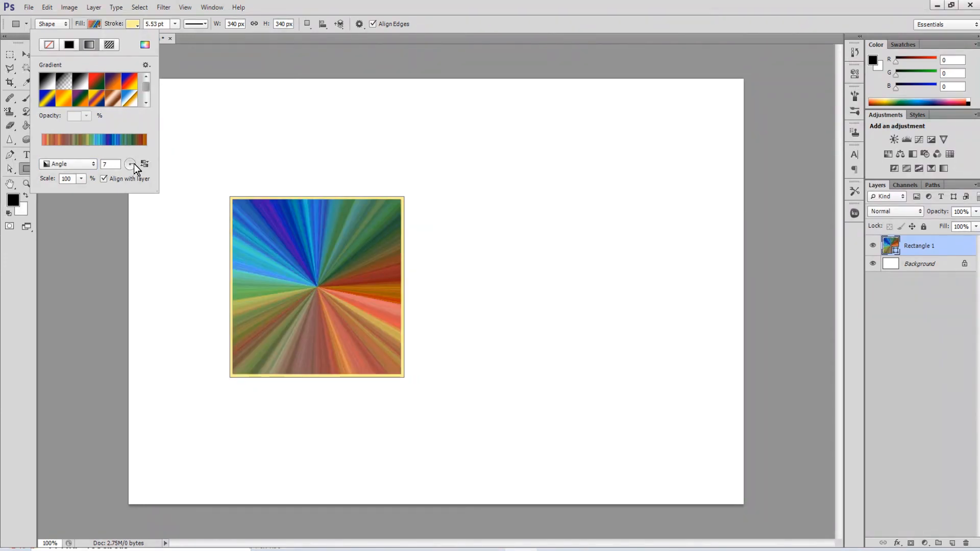
click(133, 163)
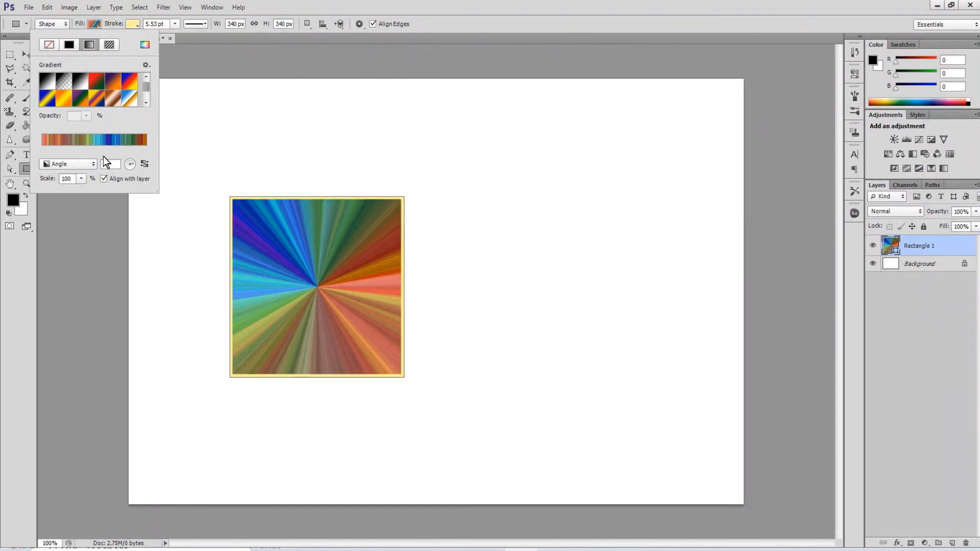
Step: Change the square's stroke color to a medium gray, without adding a new swatch
click(129, 23)
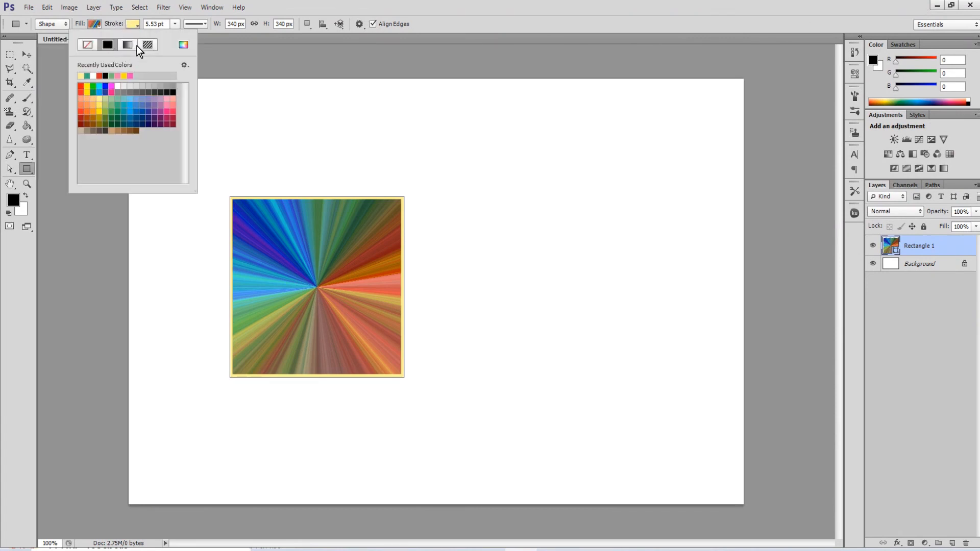
click(127, 92)
click(182, 117)
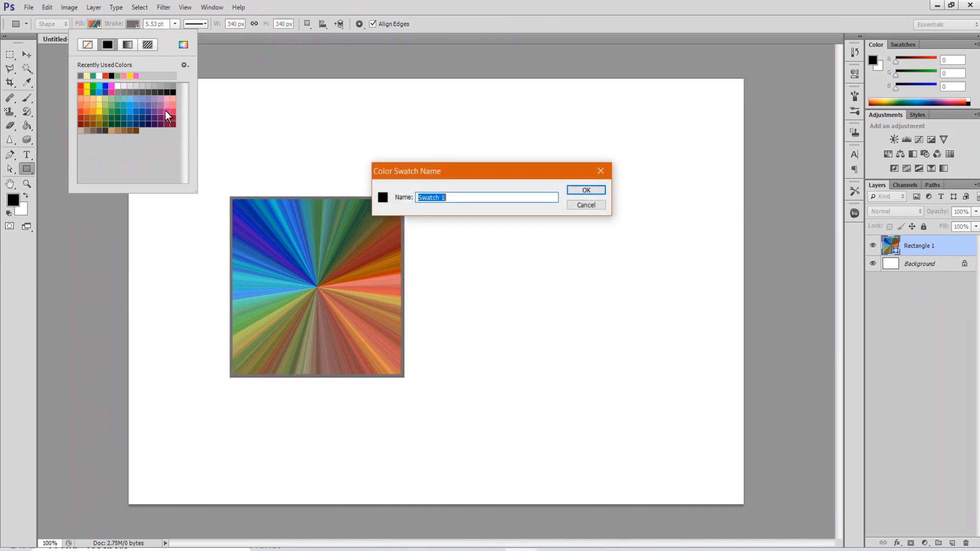
click(570, 209)
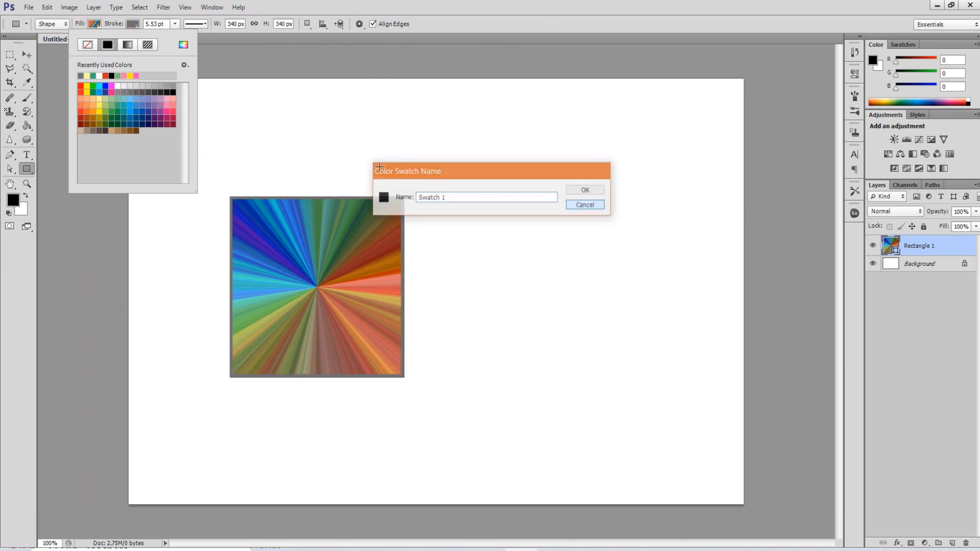
Step: Change the square's stroke to light pink and set its width to 13.04 pt
click(172, 108)
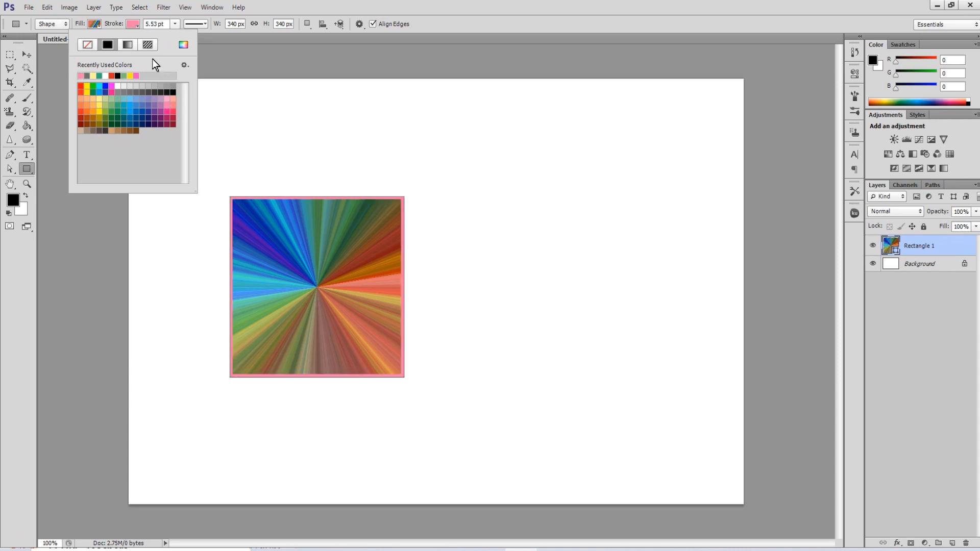
click(201, 23)
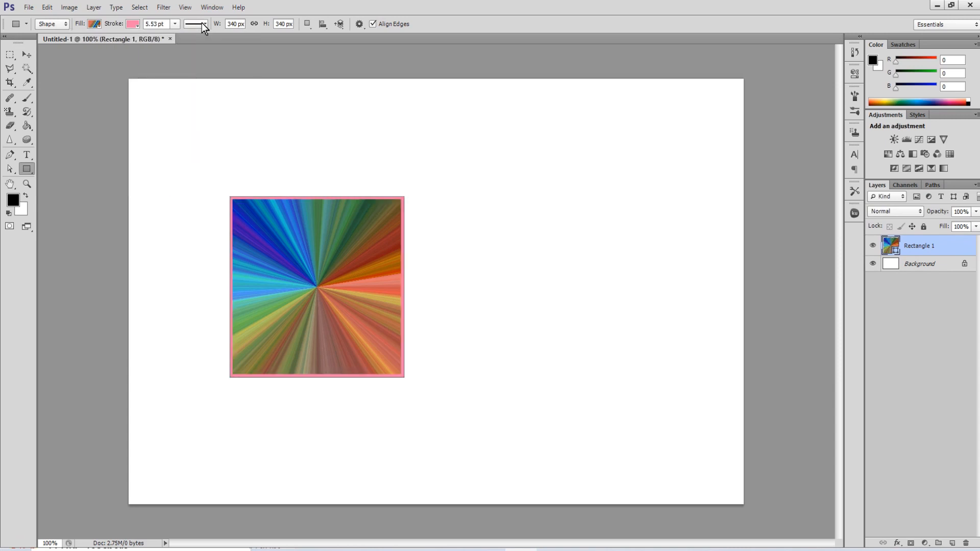
click(175, 24)
drag(176, 36, 182, 36)
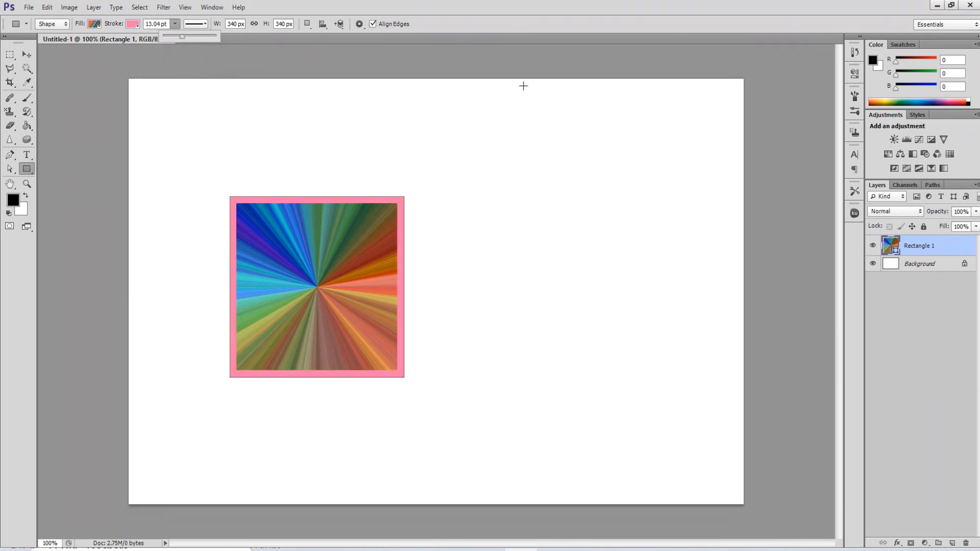
Step: Deselect the square by selecting the Background layer, and set up the Polygon tool with the gray stone pattern fill
click(911, 270)
click(912, 270)
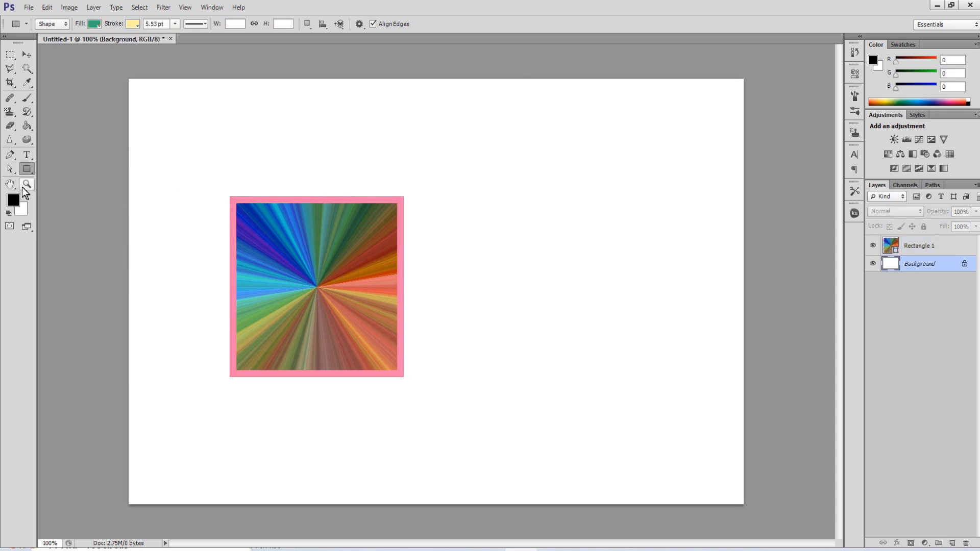
right_click(29, 173)
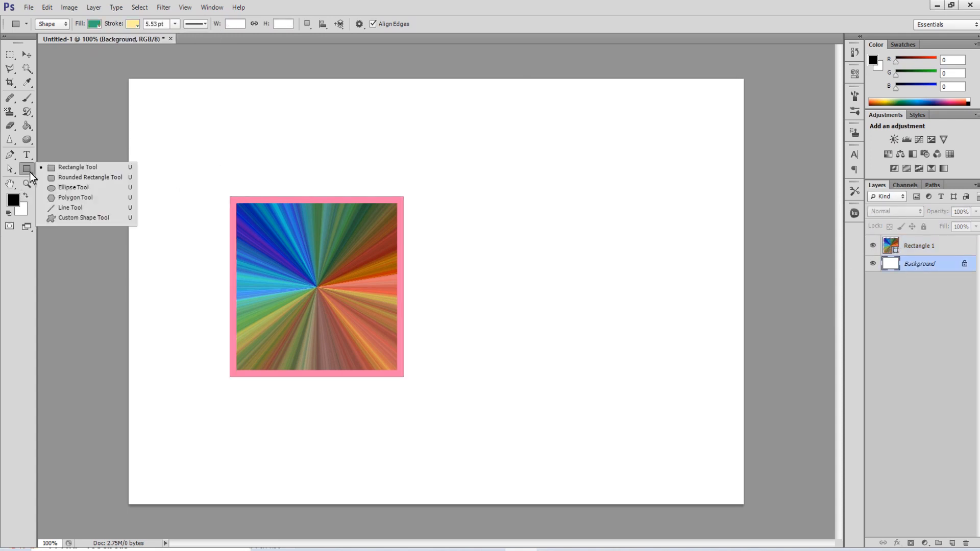
click(65, 198)
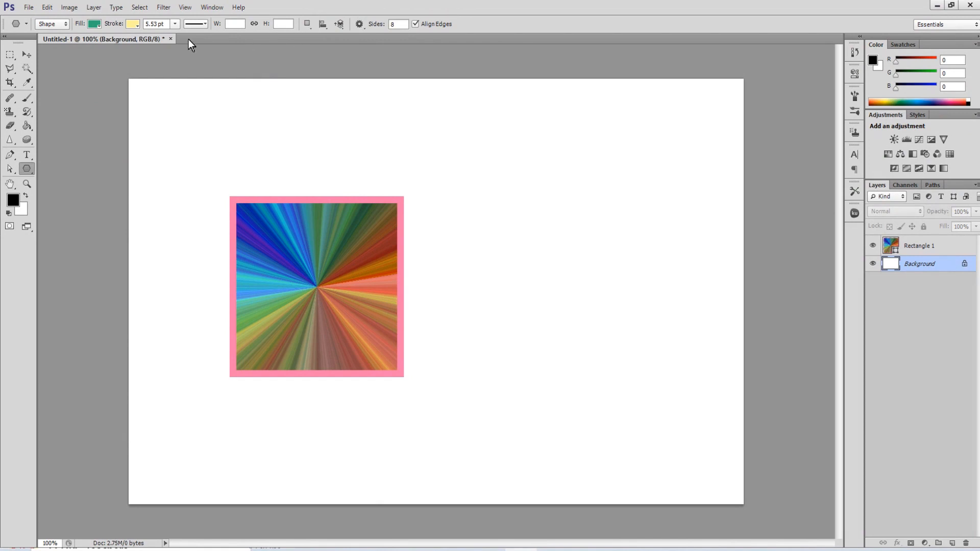
click(96, 25)
click(108, 45)
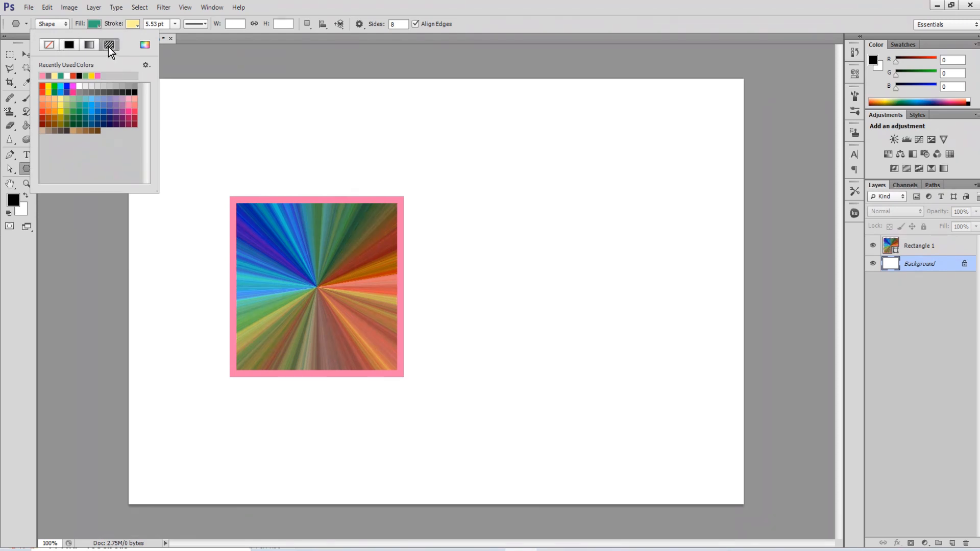
click(61, 102)
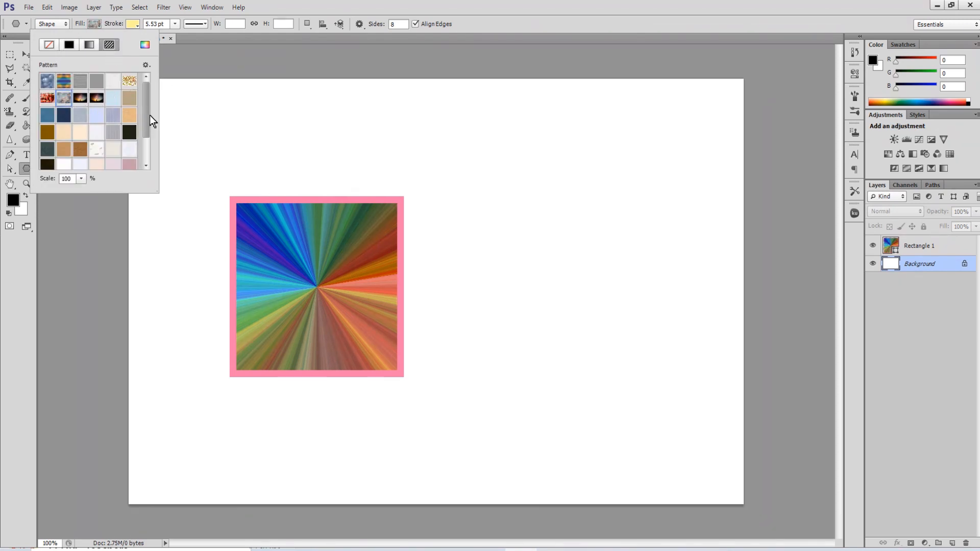
Step: Give the Polygon tool a gradient stroke using the noise preset running from pink through reddish brown and black to gray
click(130, 24)
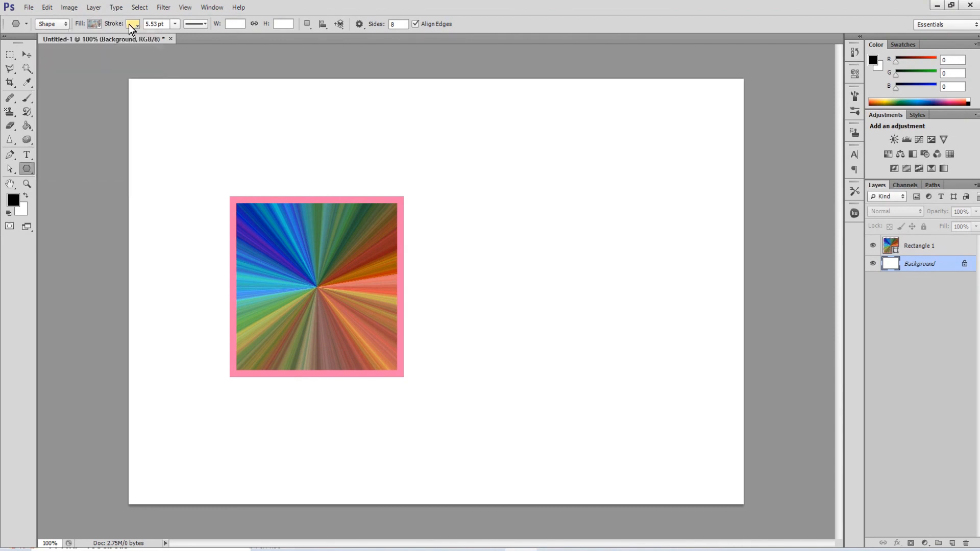
click(130, 23)
click(127, 45)
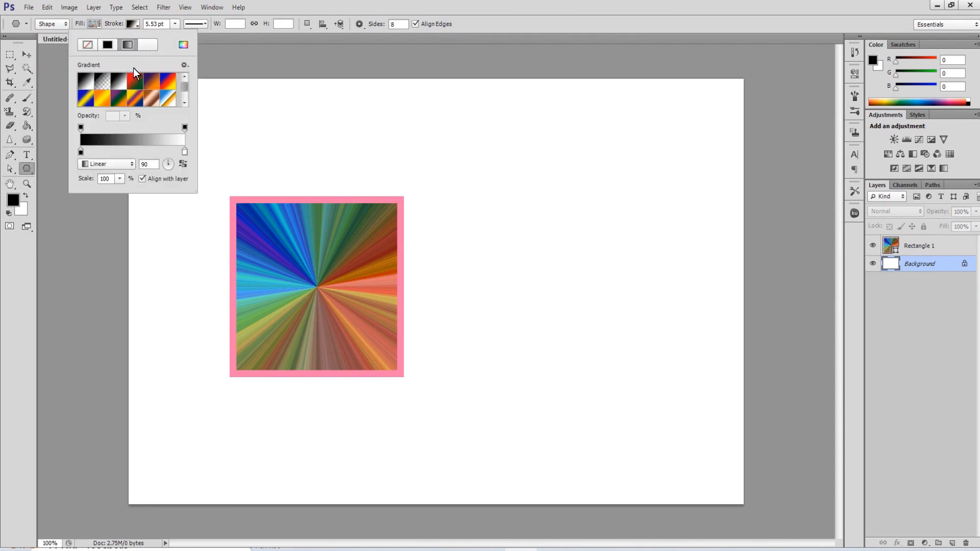
click(128, 142)
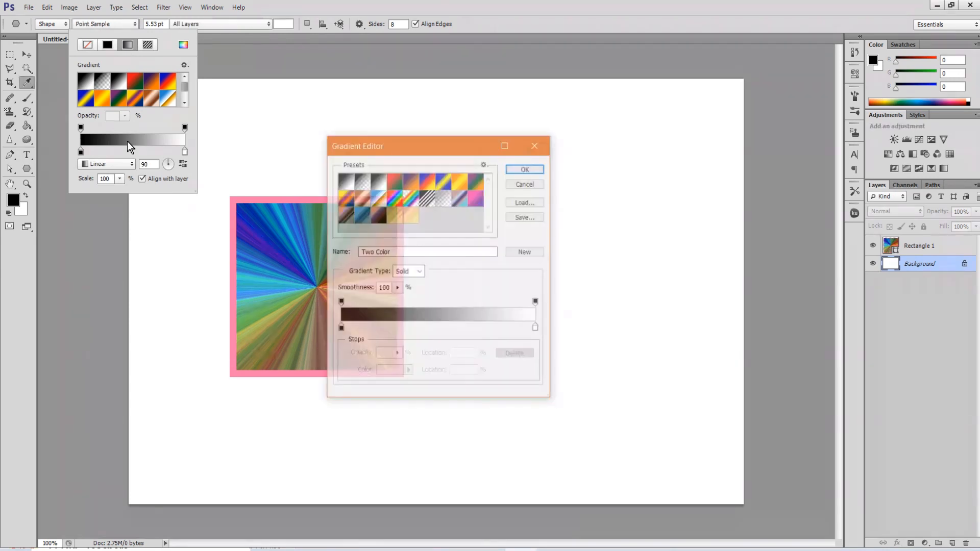
click(360, 213)
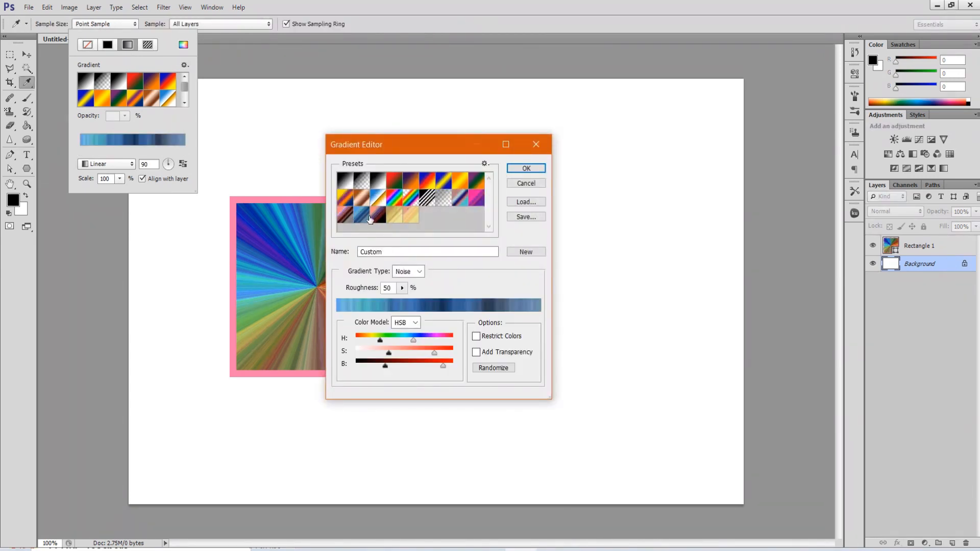
click(406, 204)
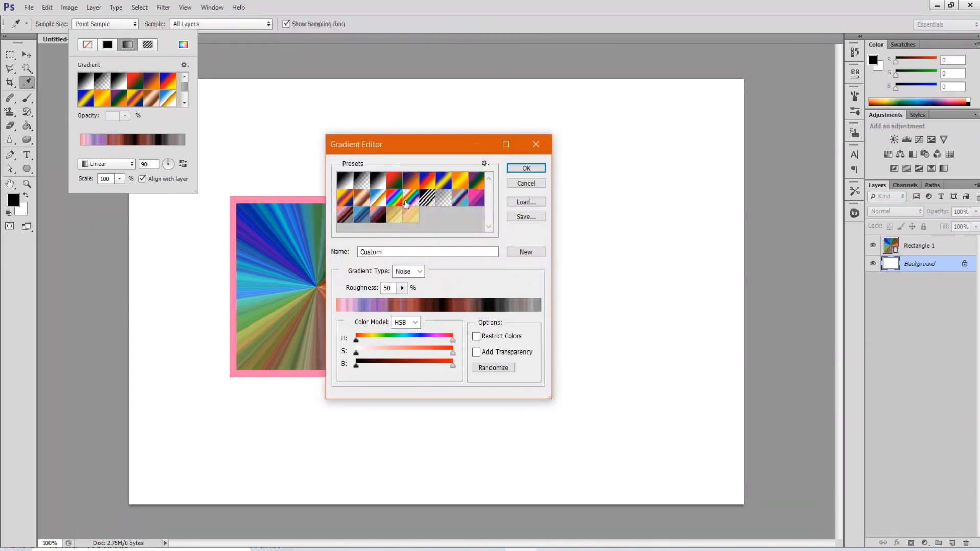
click(521, 171)
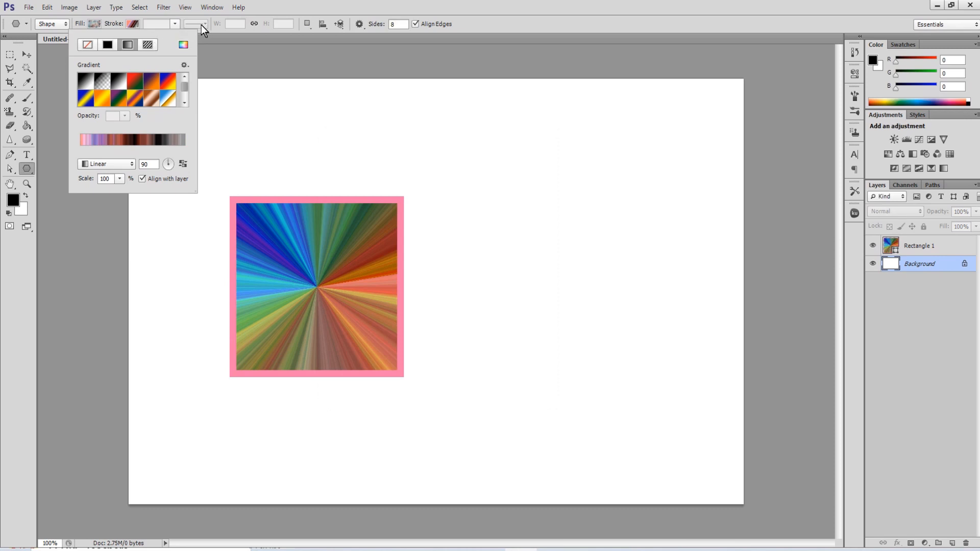
click(201, 23)
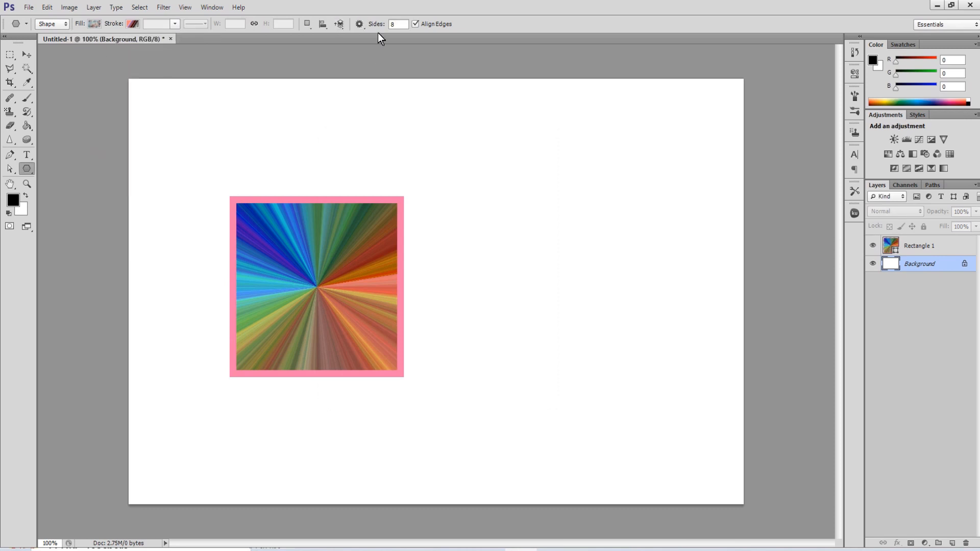
Step: Draw a five-pointed star about 416 by 413 px beside the square using the Polygon tool's Star option, and set its layer opacity to 60%
click(398, 24)
key(BackSpace)
text(3)
key(Return)
click(360, 25)
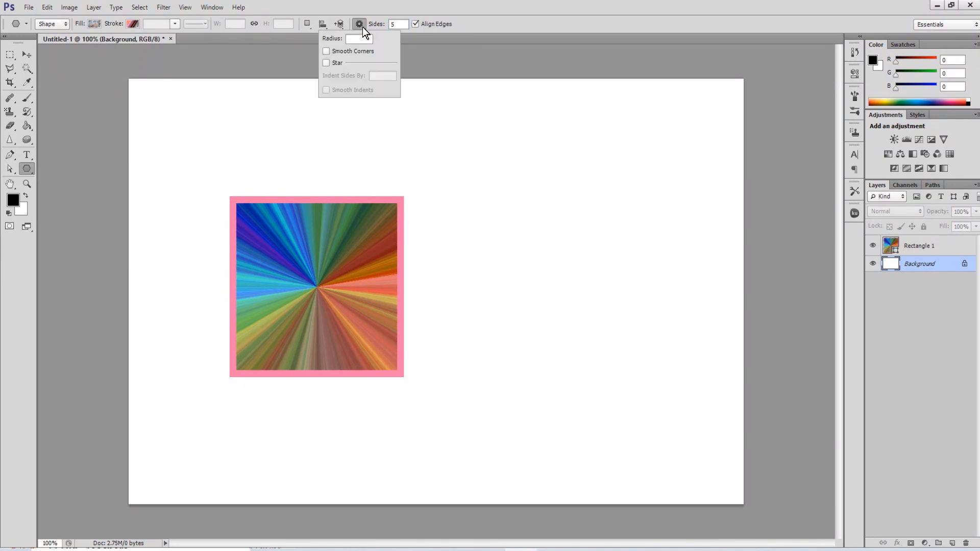
click(335, 62)
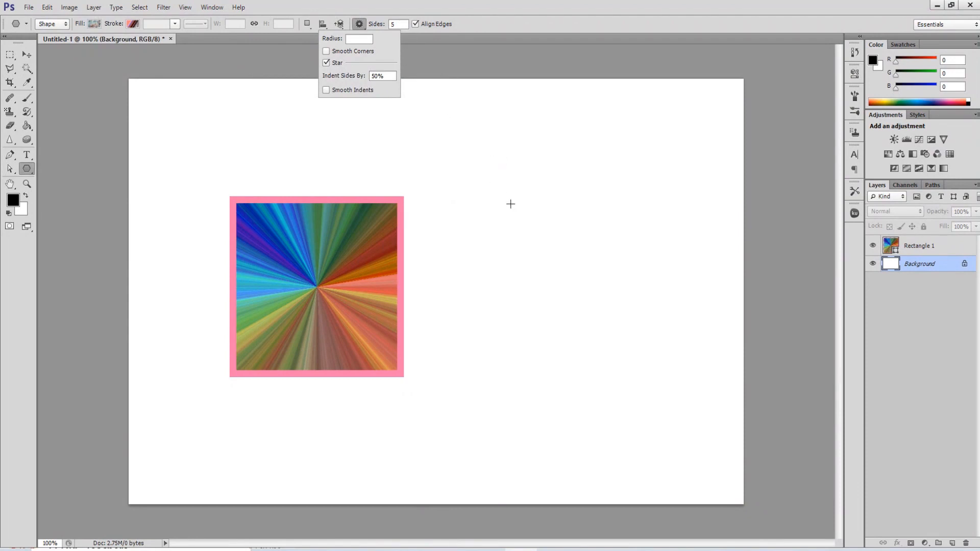
drag(506, 203, 584, 286)
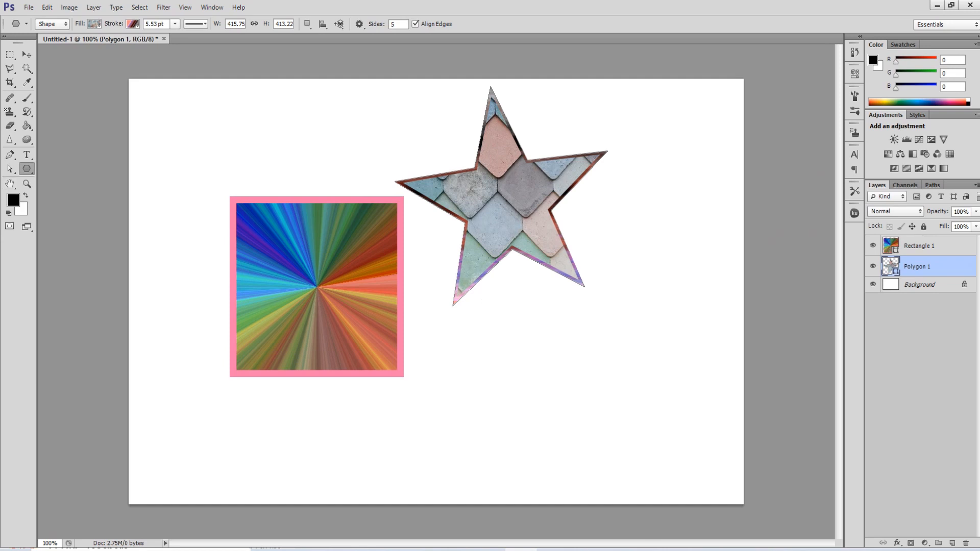
key(6)
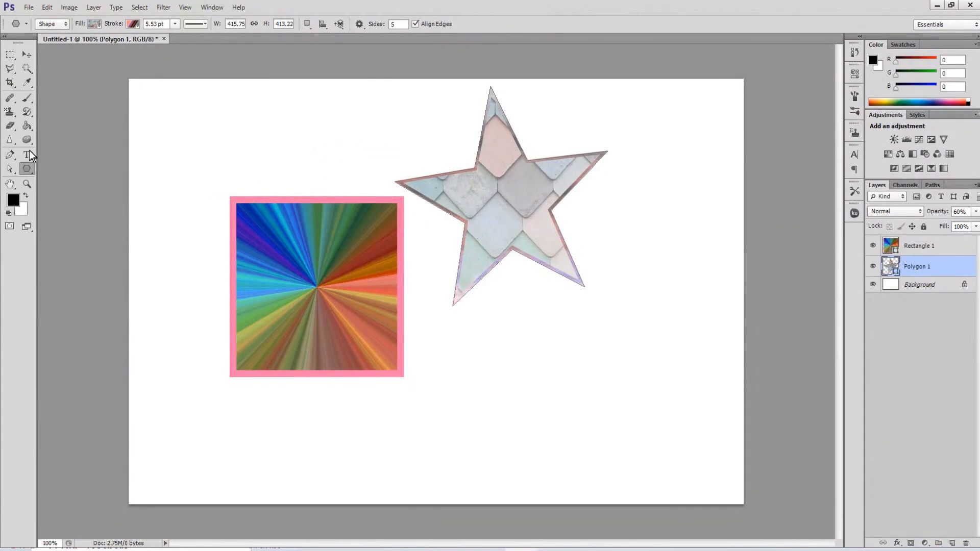
Step: Set up the Custom Shape tool with the grass shape
click(29, 171)
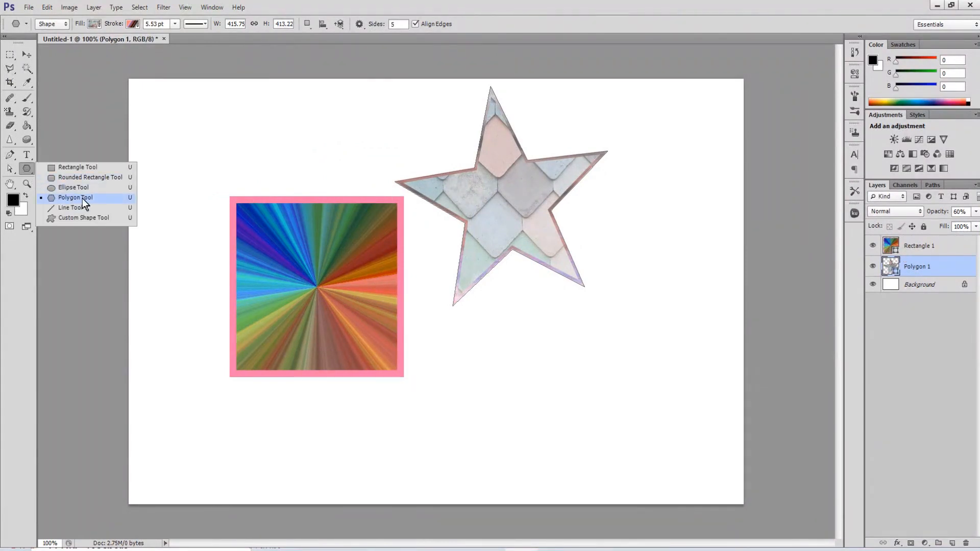
click(78, 217)
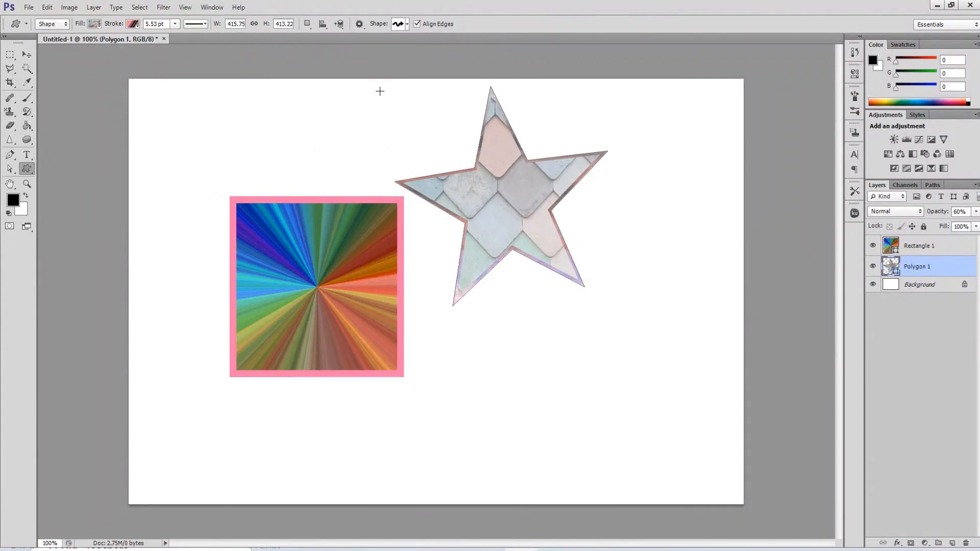
click(407, 23)
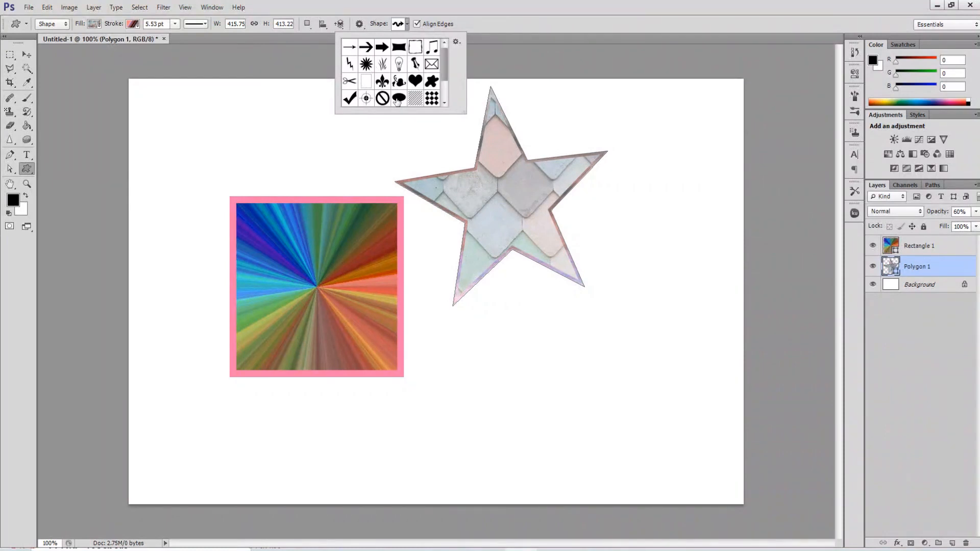
click(406, 24)
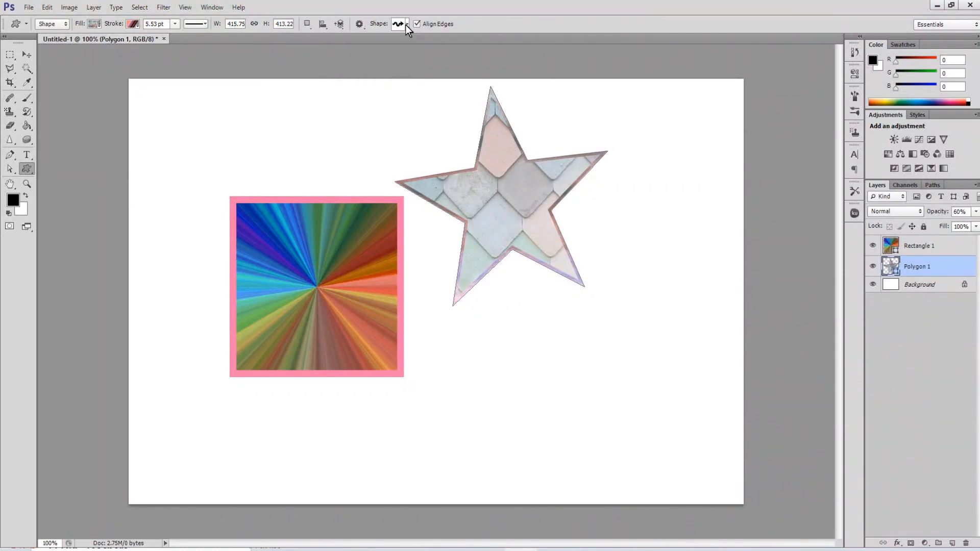
click(407, 24)
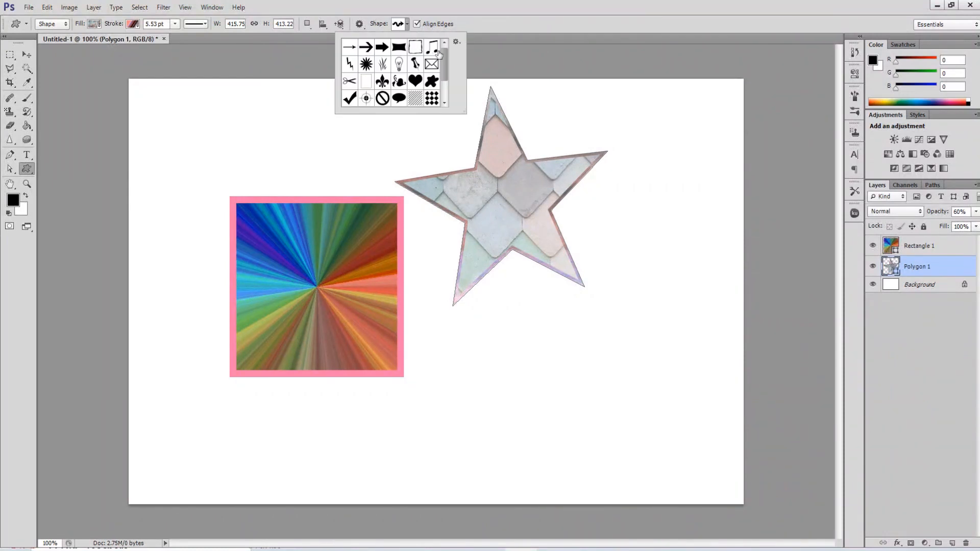
mouse_move(445, 57)
mouse_down()
mouse_move(447, 86)
mouse_move(447, 57)
mouse_up()
click(382, 66)
Step: Try a dark gray-green textured pattern as the star's fill
click(94, 22)
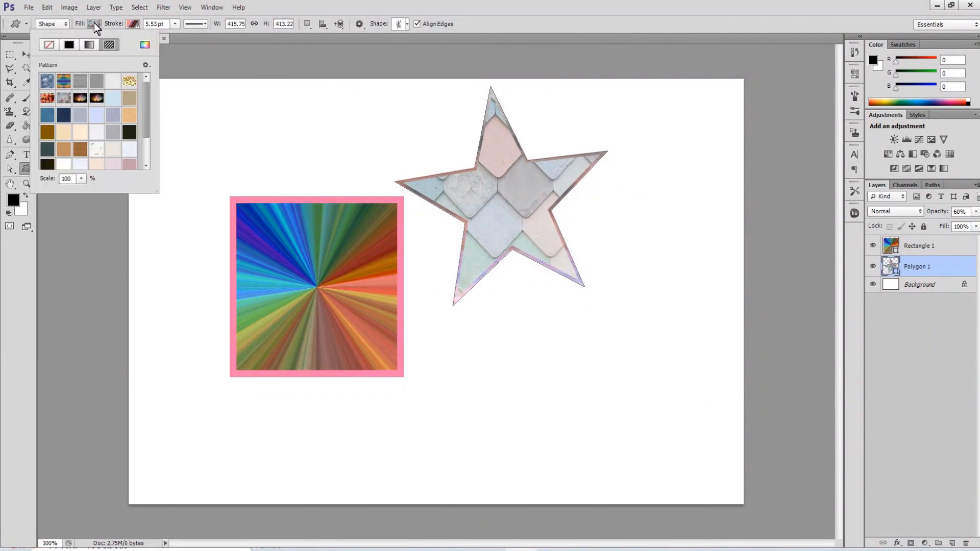
click(47, 149)
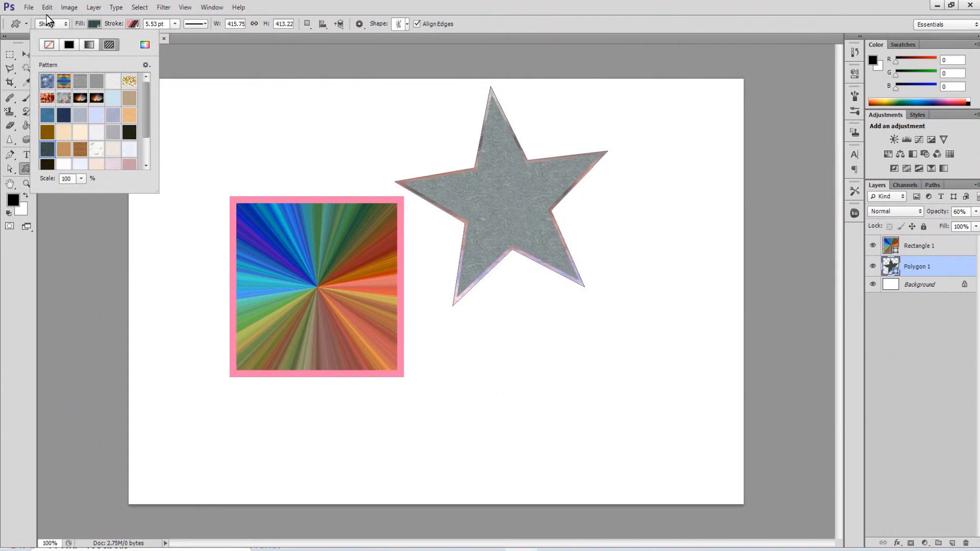
key(Escape)
Step: Restore the star layer's opacity to 100% and select the Background layer
key(0)
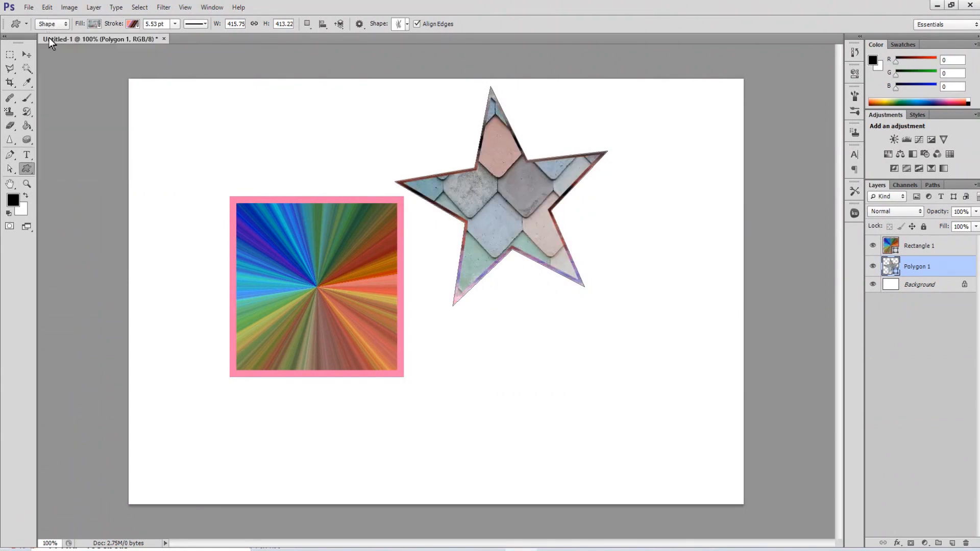
click(918, 289)
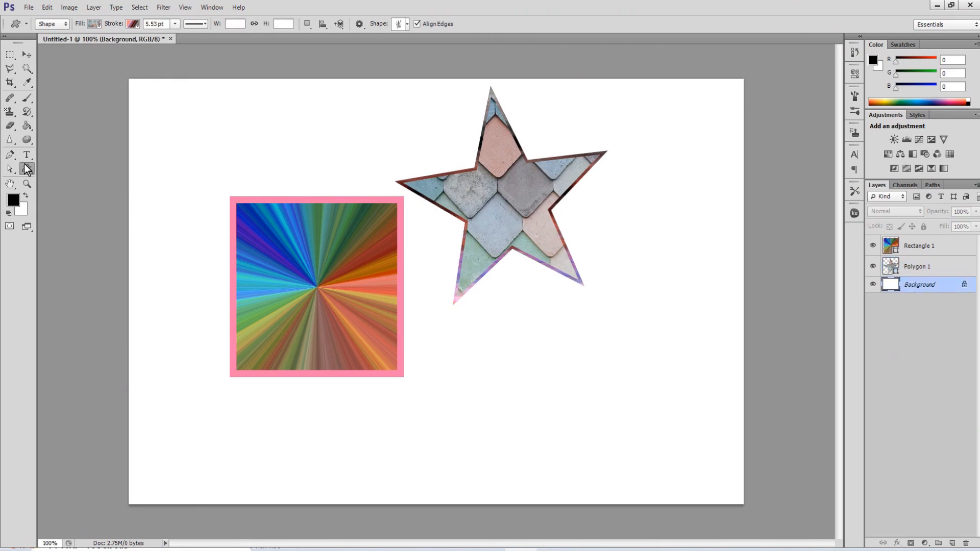
Step: Draw a grass shape about 201 by 170 px below the star, with a pale orange-to-yellow noise gradient stroke
click(92, 24)
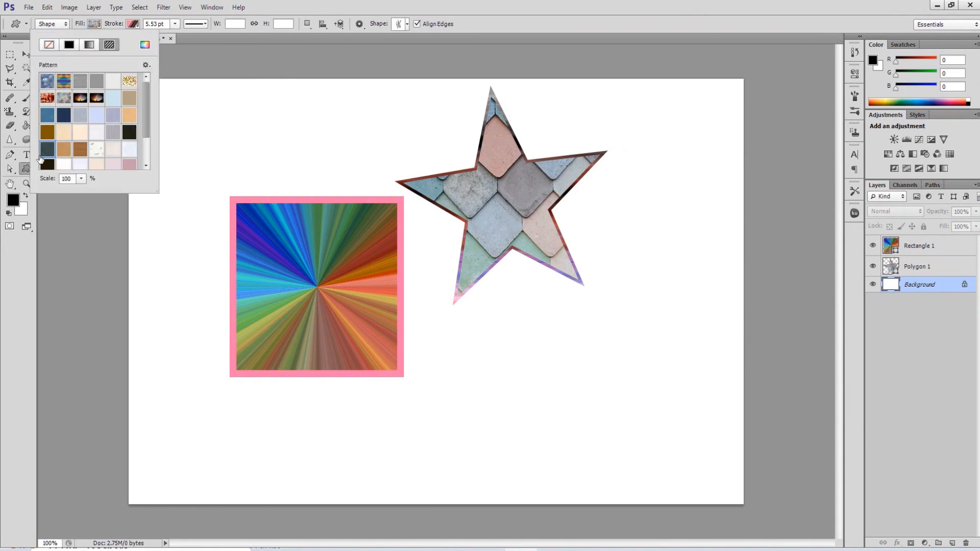
click(136, 25)
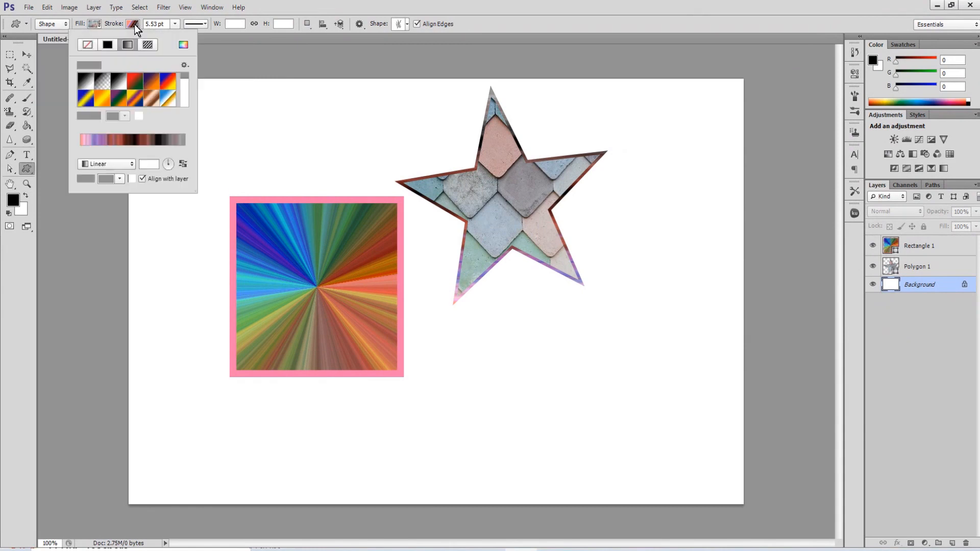
click(134, 144)
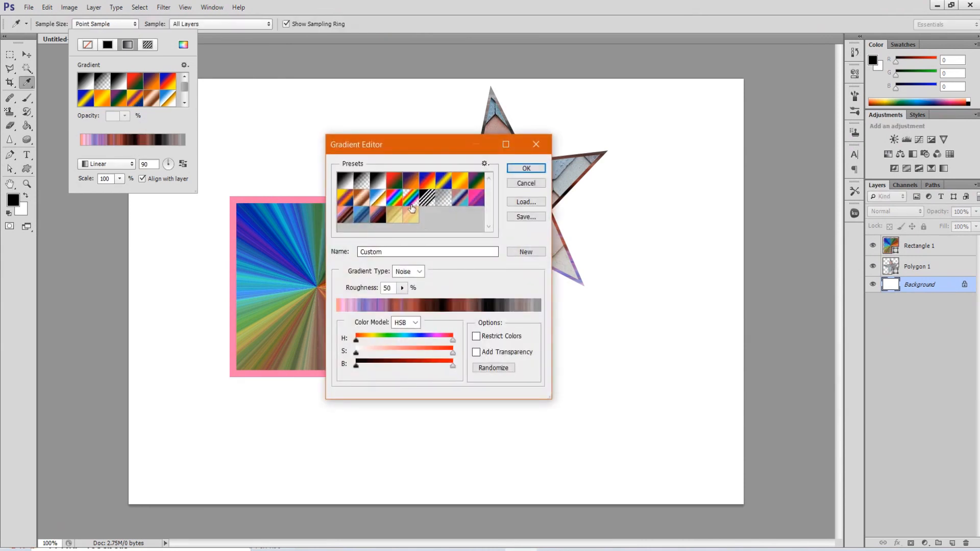
click(408, 214)
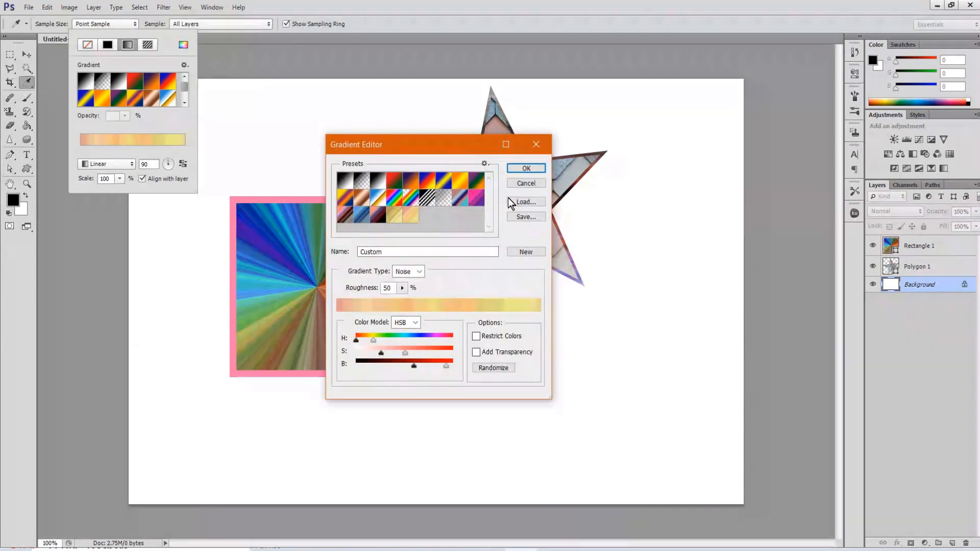
click(525, 168)
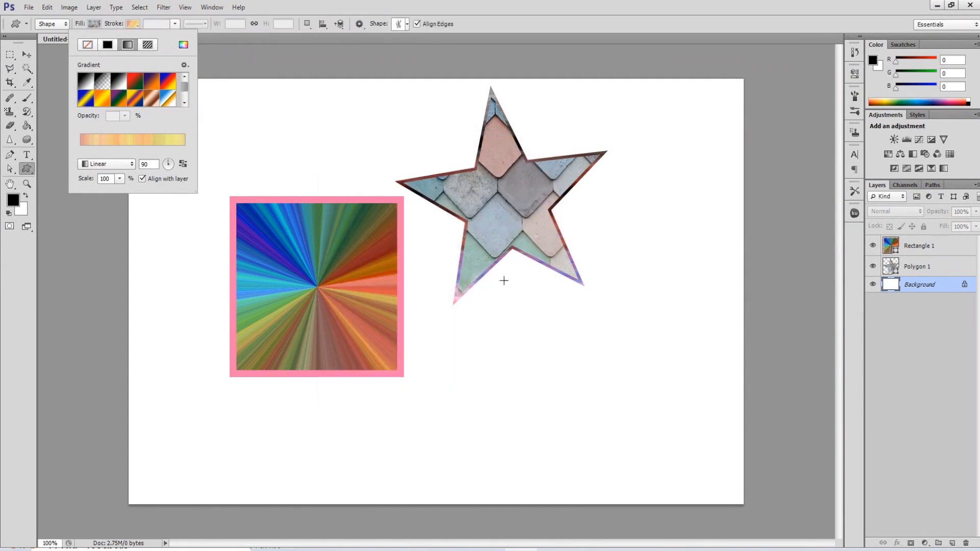
mouse_move(477, 407)
mouse_down()
mouse_move(525, 400)
mouse_move(564, 366)
mouse_move(579, 318)
mouse_up()
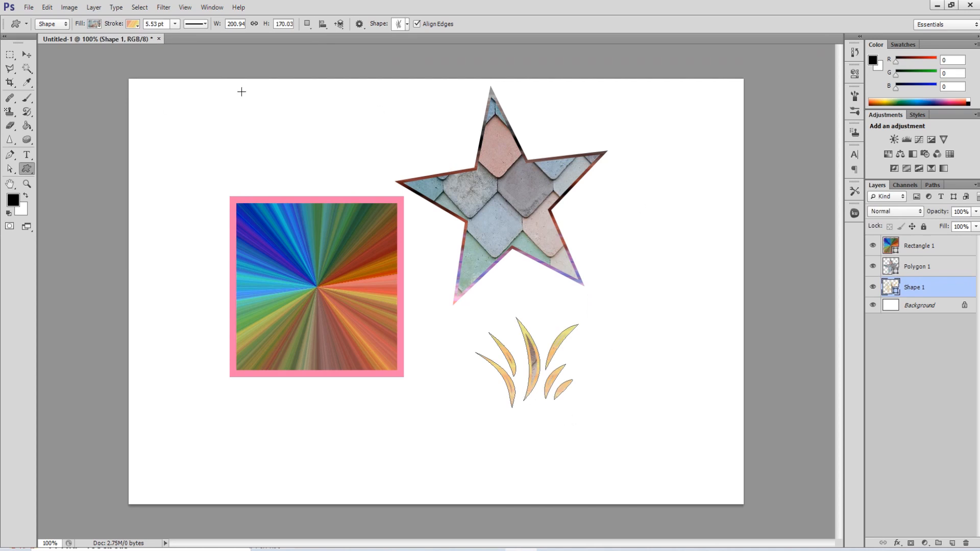
Step: Remove the grass shape's stroke and draw two more, about 181 by 184 px below it and 162 by 127 px near the canvas's lower-right corner
click(131, 23)
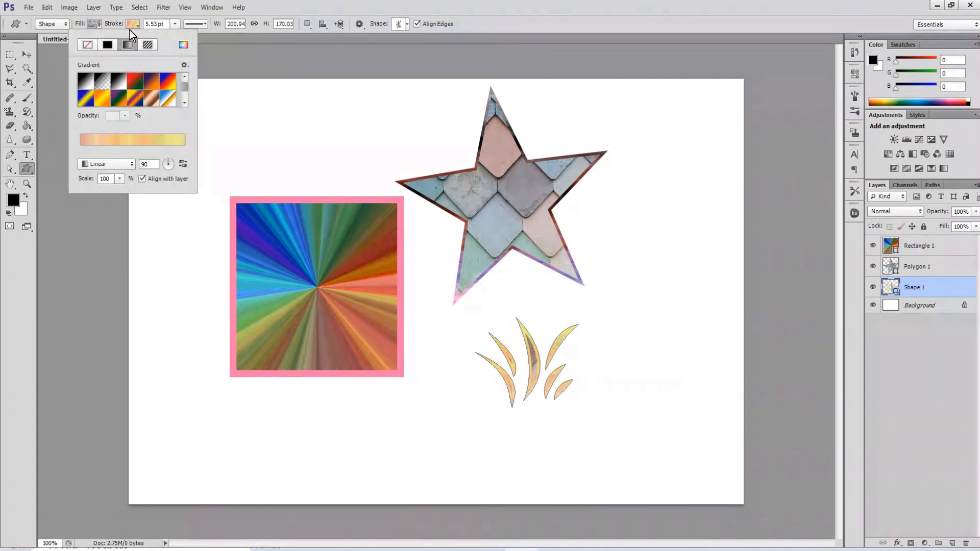
click(89, 43)
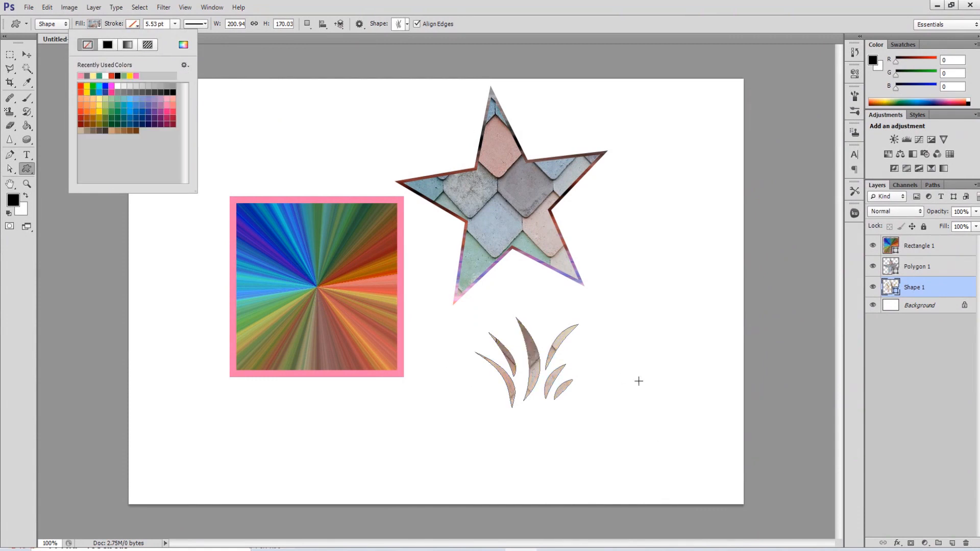
mouse_move(431, 402)
mouse_down()
mouse_move(435, 431)
mouse_move(545, 487)
mouse_move(586, 466)
mouse_move(546, 500)
mouse_up()
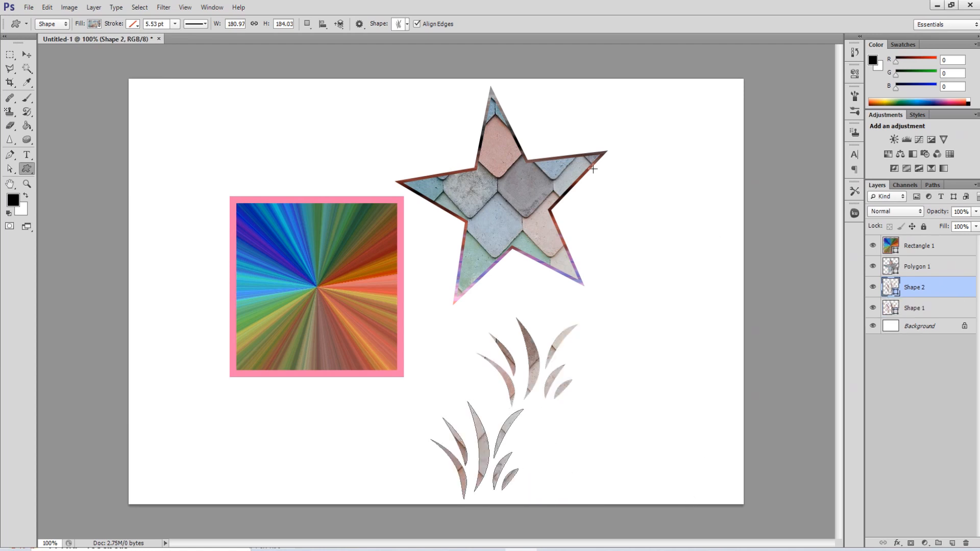
drag(606, 394, 689, 459)
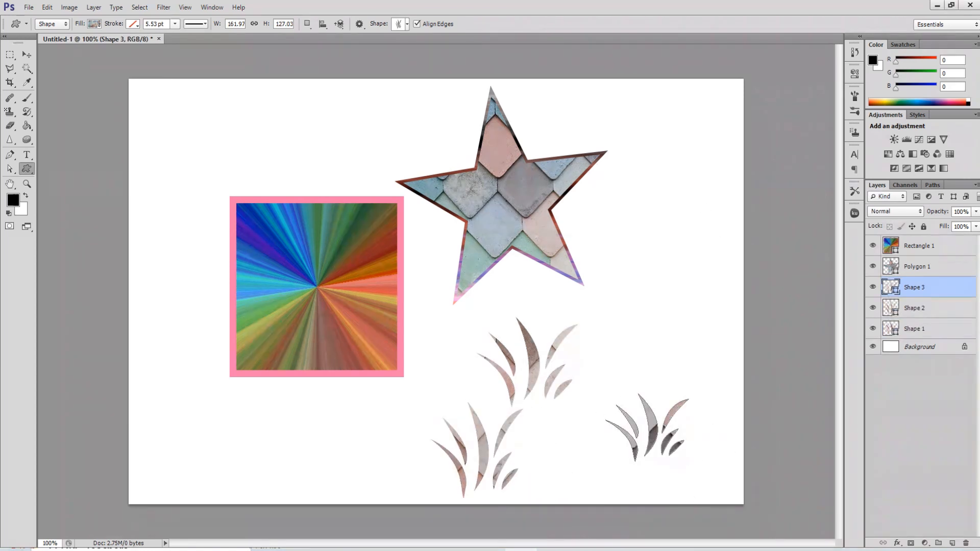
Step: Draw a light bulb custom shape about 147 by 314 px beside the star, using the white speckled pattern as fill
click(404, 23)
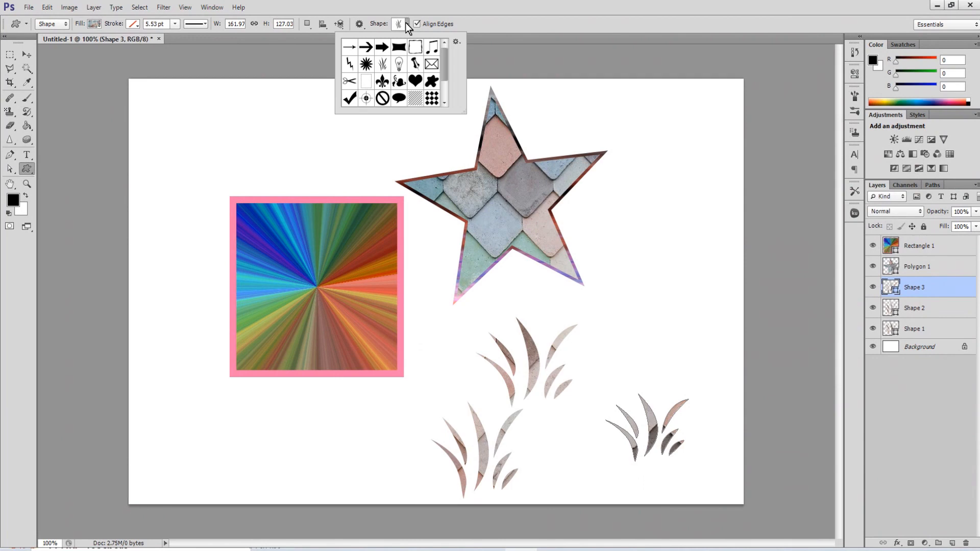
click(399, 64)
click(96, 24)
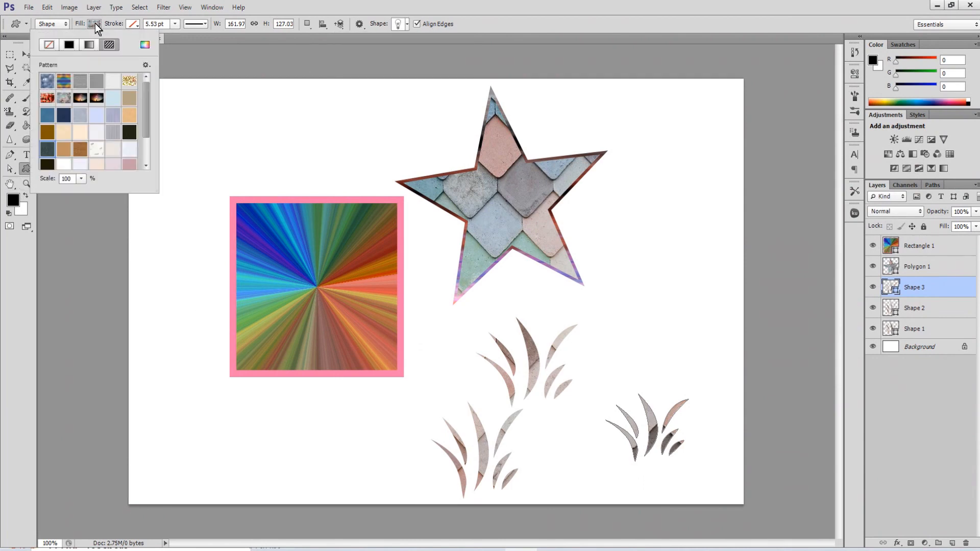
click(97, 155)
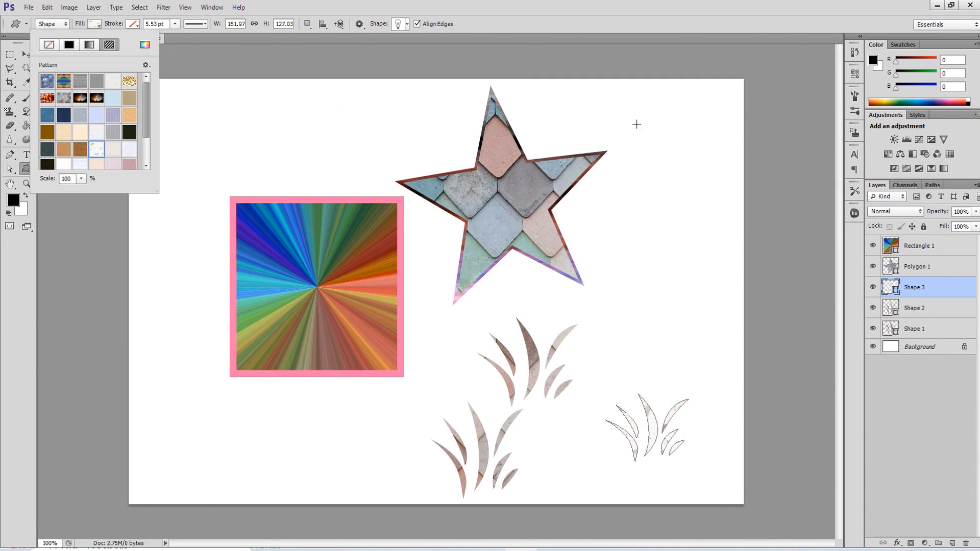
drag(645, 98, 719, 265)
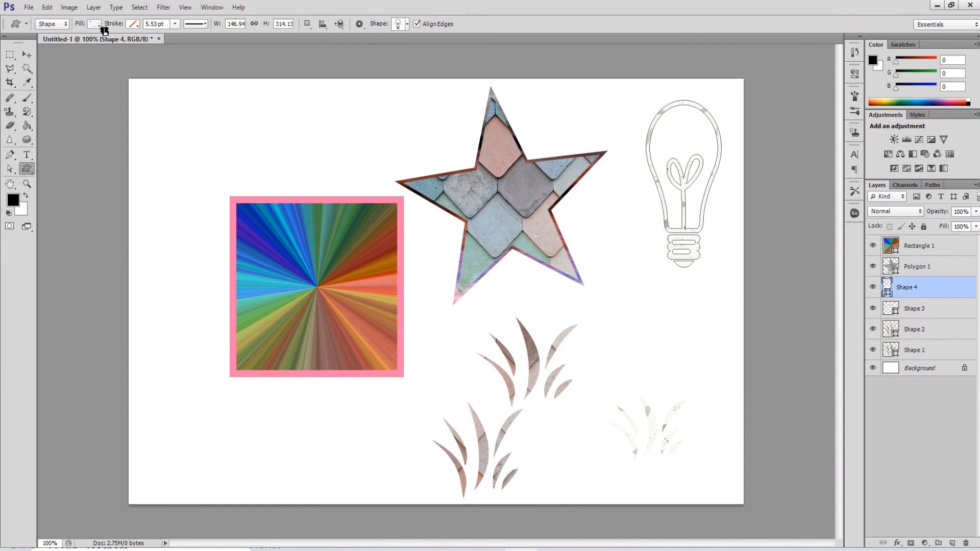
Step: Give the light bulb a solid bright pink stroke
click(134, 24)
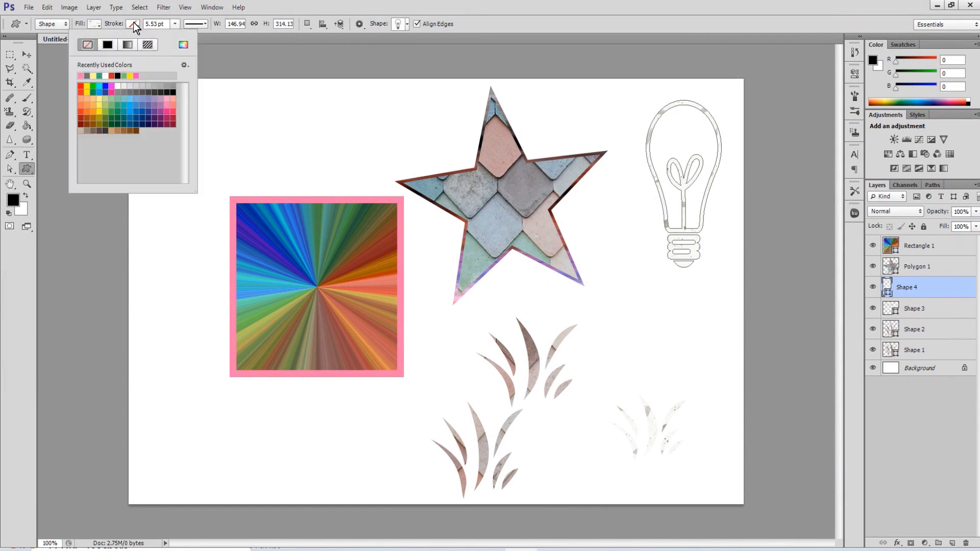
click(112, 47)
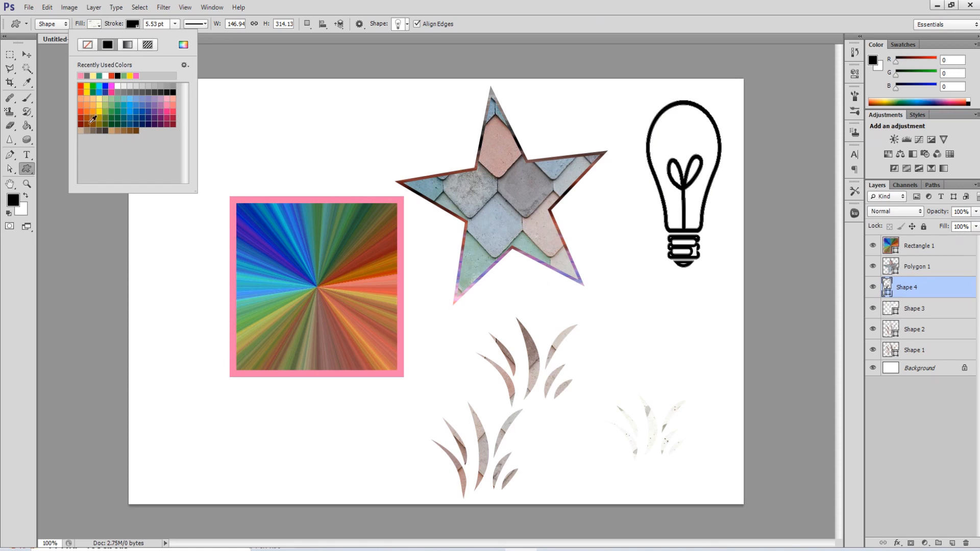
click(112, 91)
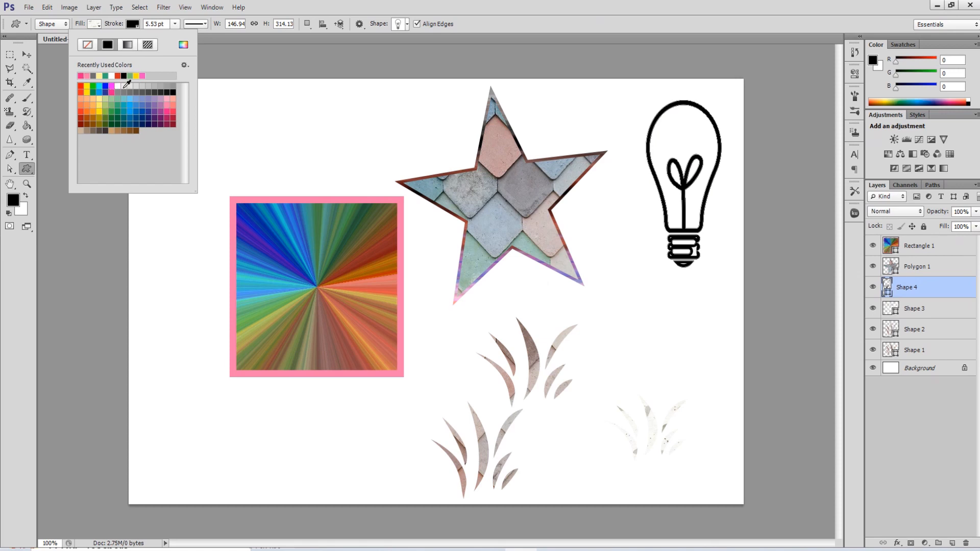
Step: Draw a fleur-de-lis about 145 by 185 px in the canvas's upper-left area and fill it with the blue textured pattern
click(406, 24)
click(407, 24)
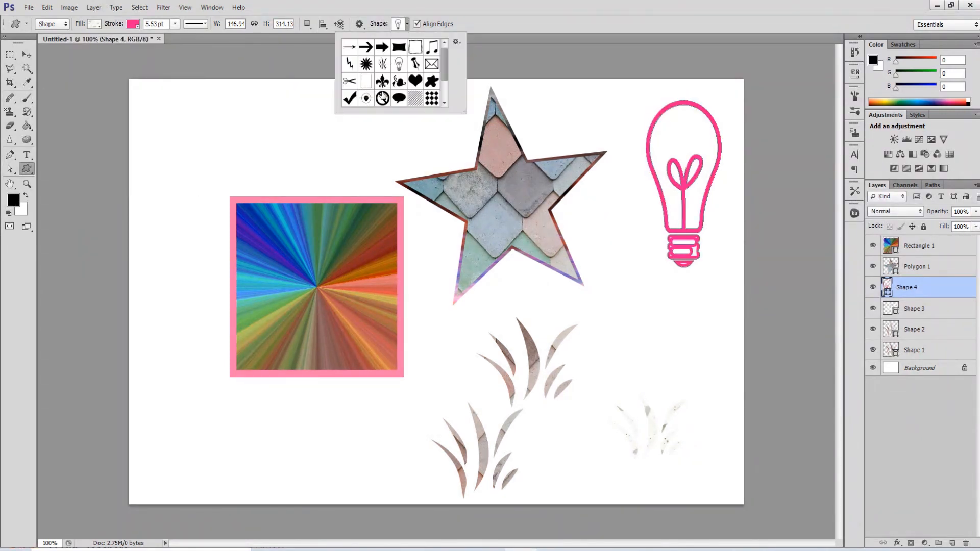
click(382, 84)
drag(156, 116, 230, 214)
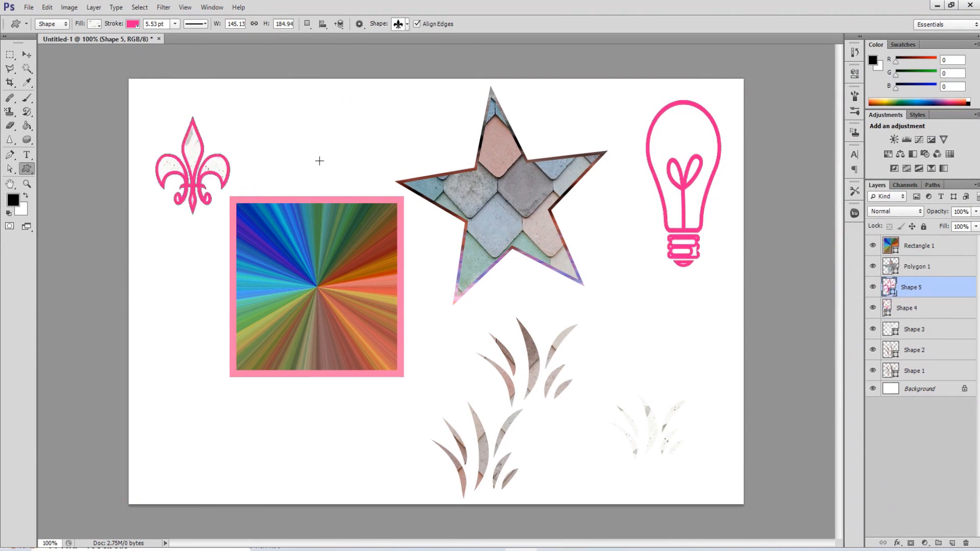
click(100, 24)
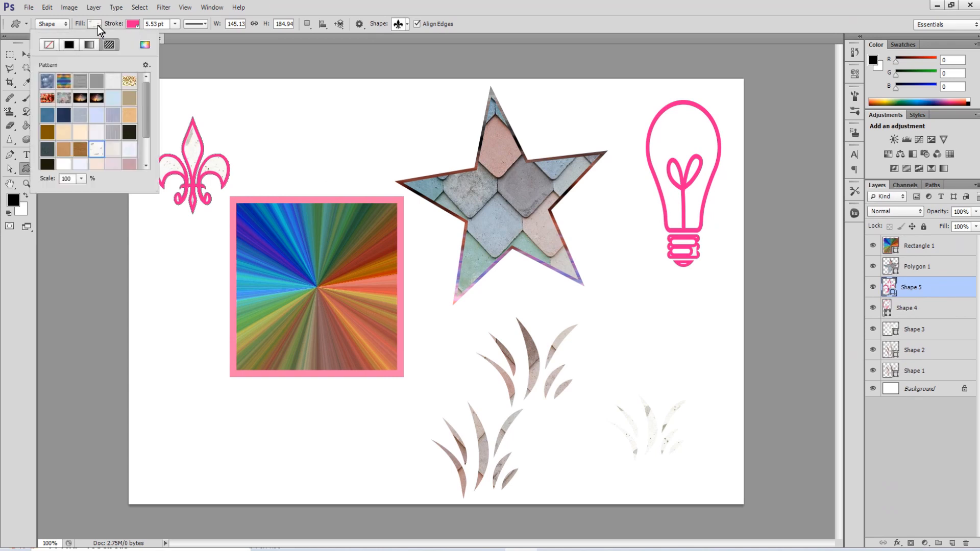
click(48, 116)
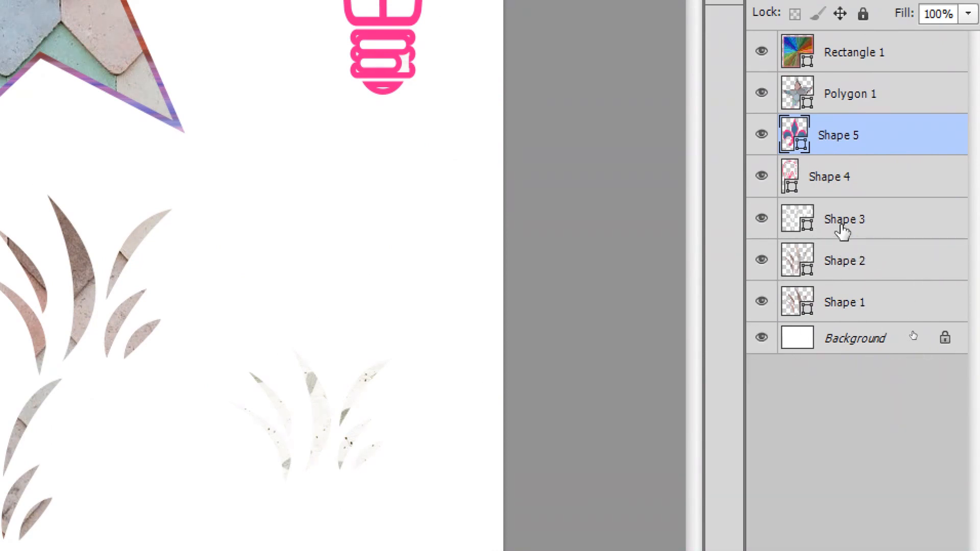
Step: Delete the Shape 3 layer holding the speckled grass
drag(838, 219, 842, 232)
click(842, 236)
right_click(843, 234)
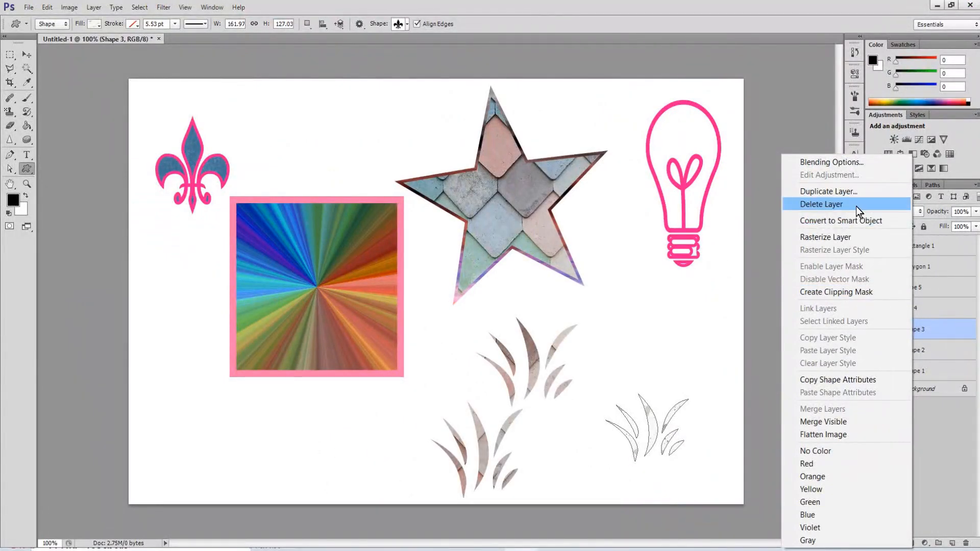
click(856, 205)
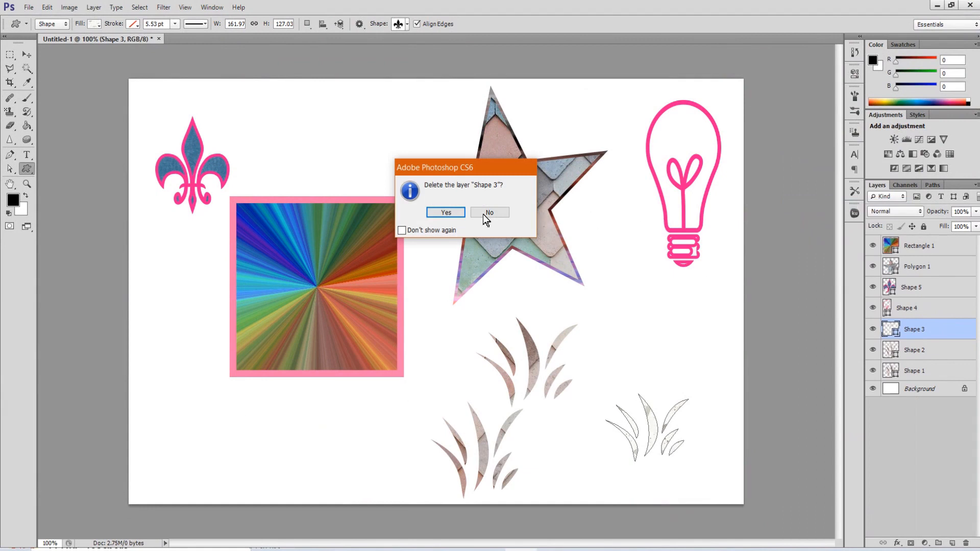
click(453, 212)
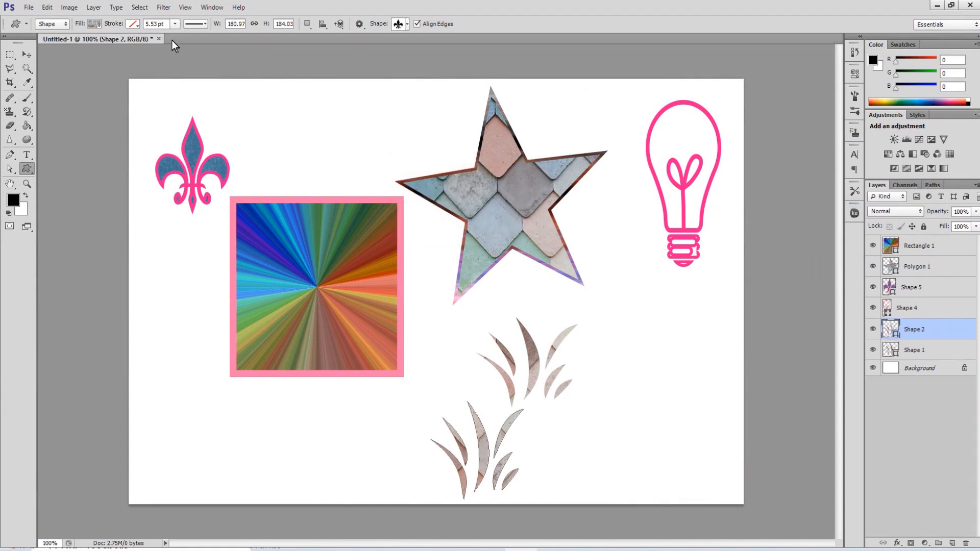
Step: Append the Animals set to the custom shapes and choose the flying bird shape
click(406, 24)
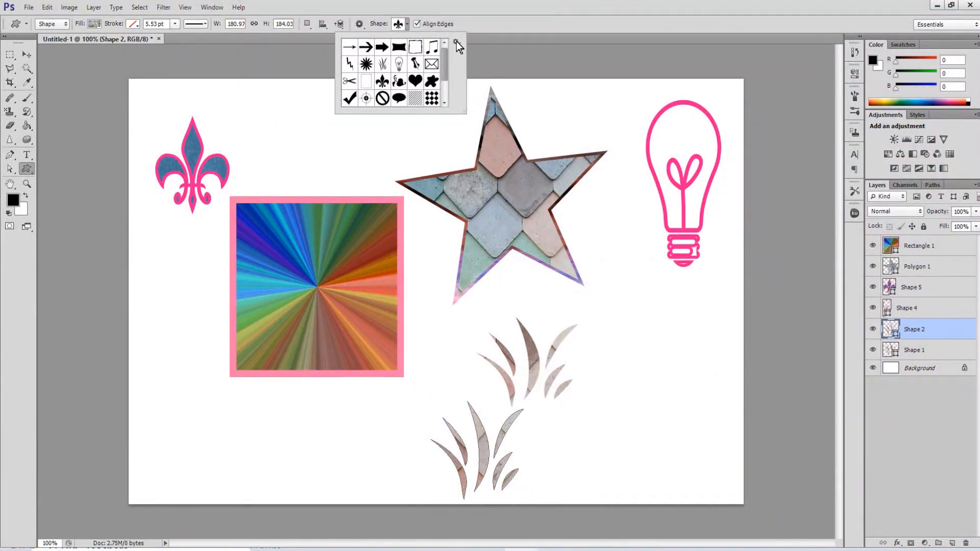
click(456, 43)
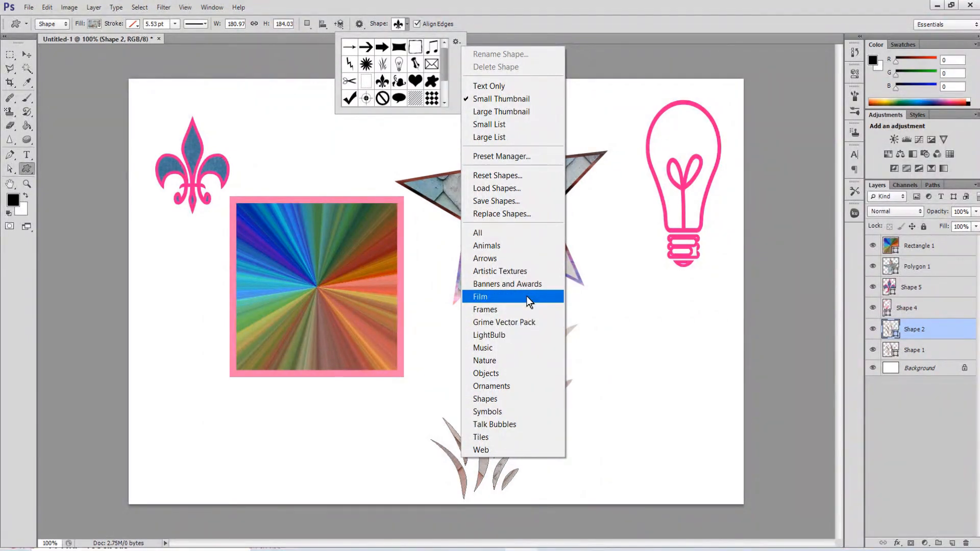
click(492, 246)
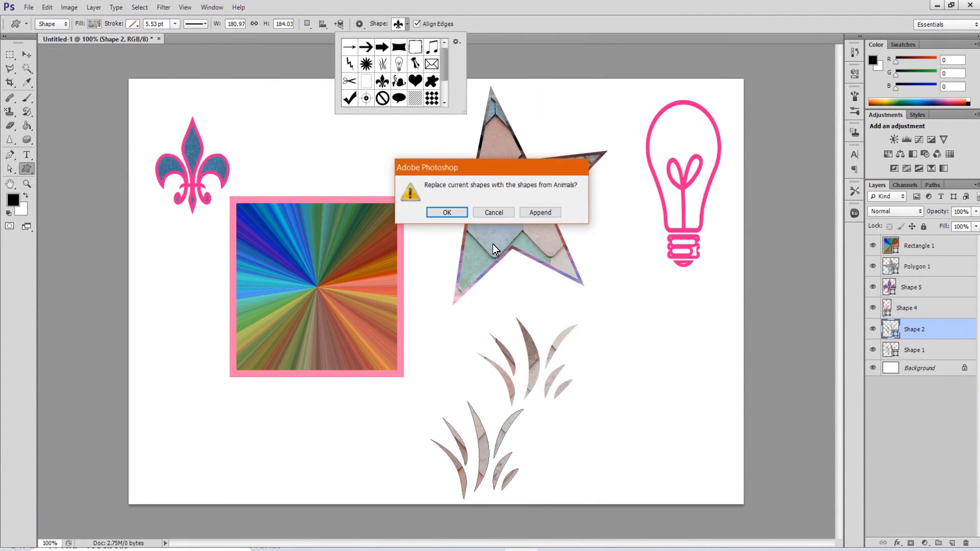
click(539, 213)
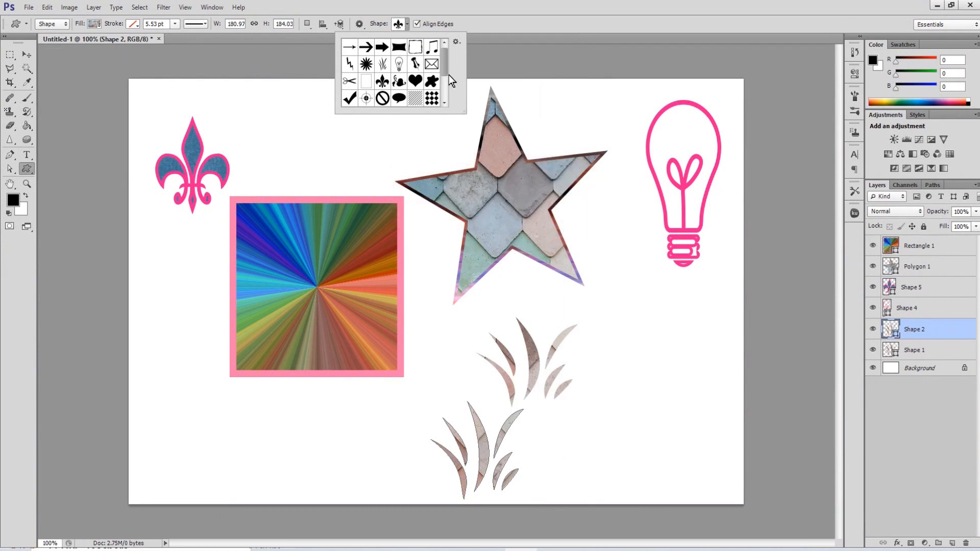
drag(442, 62, 444, 107)
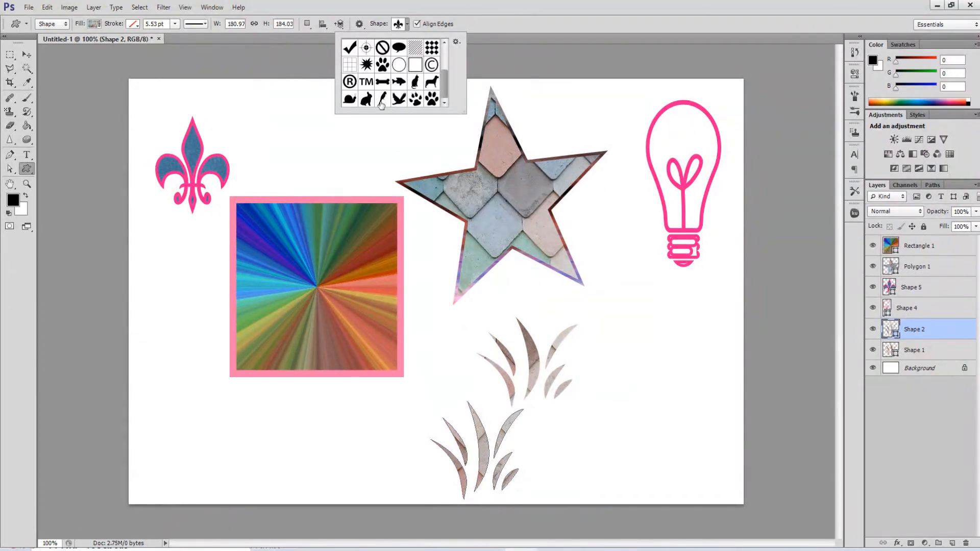
click(402, 103)
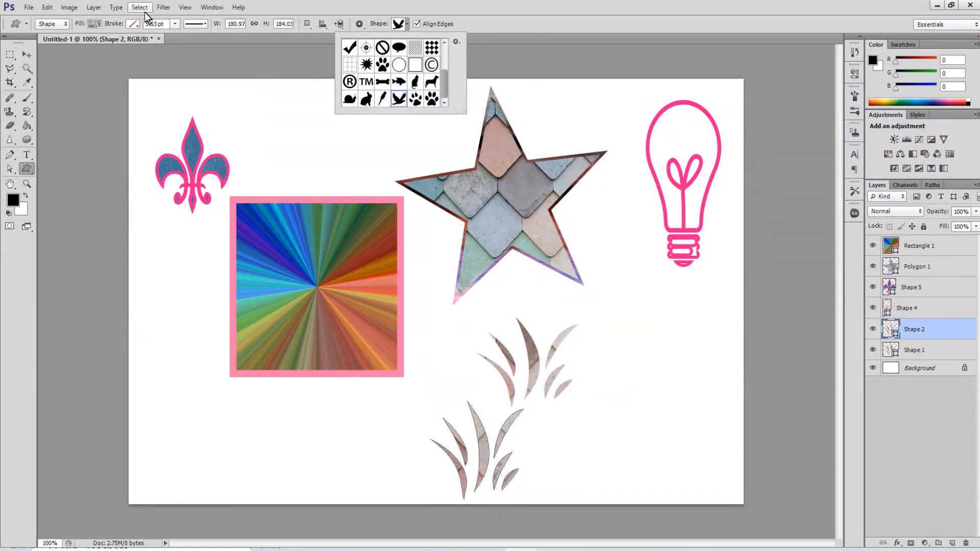
Step: Fill the lower grass with the multicolored circle pattern and draw a bird about 167 by 253 px below the light bulb
click(94, 24)
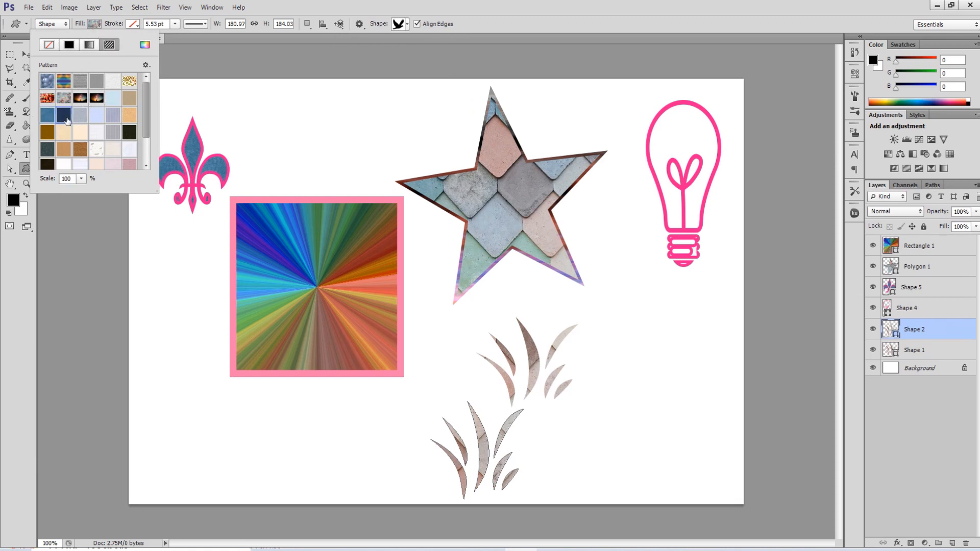
click(64, 118)
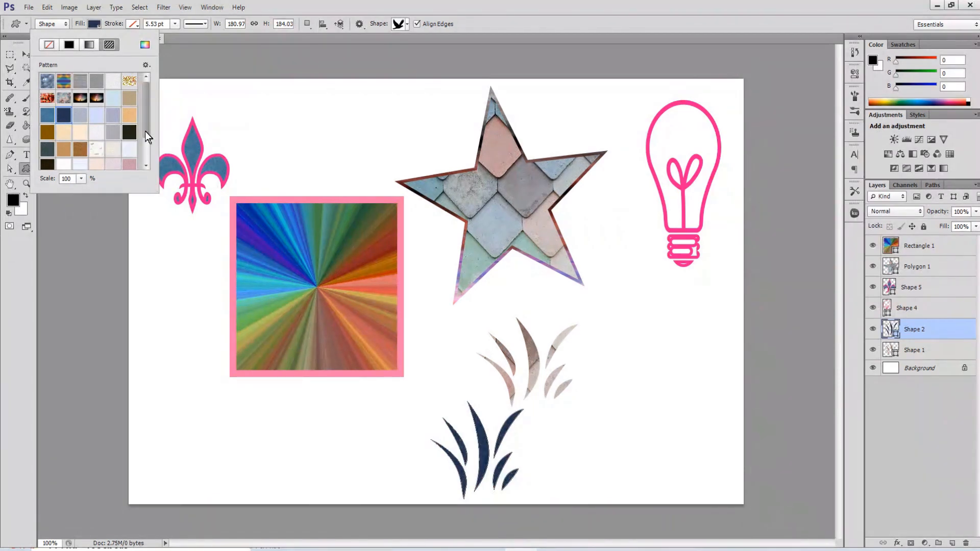
click(129, 82)
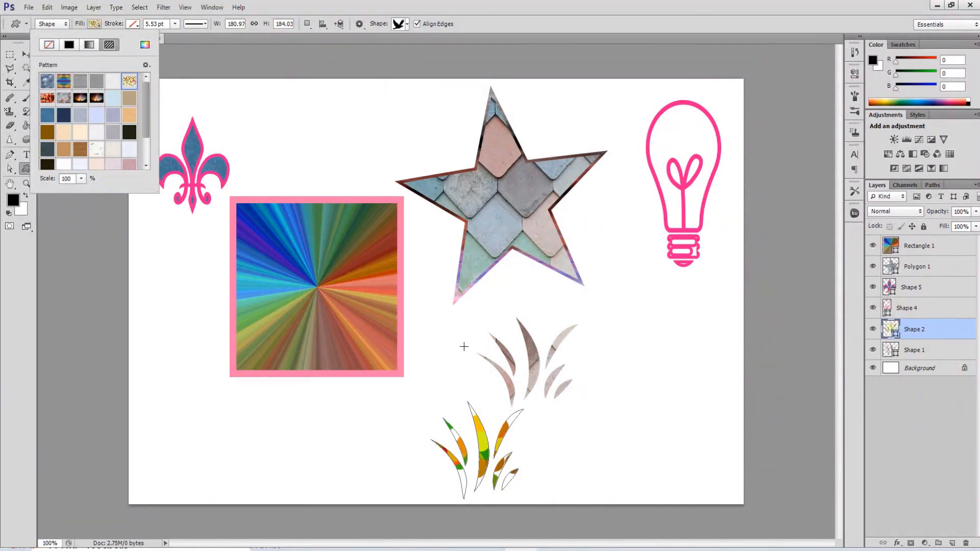
drag(633, 325, 716, 458)
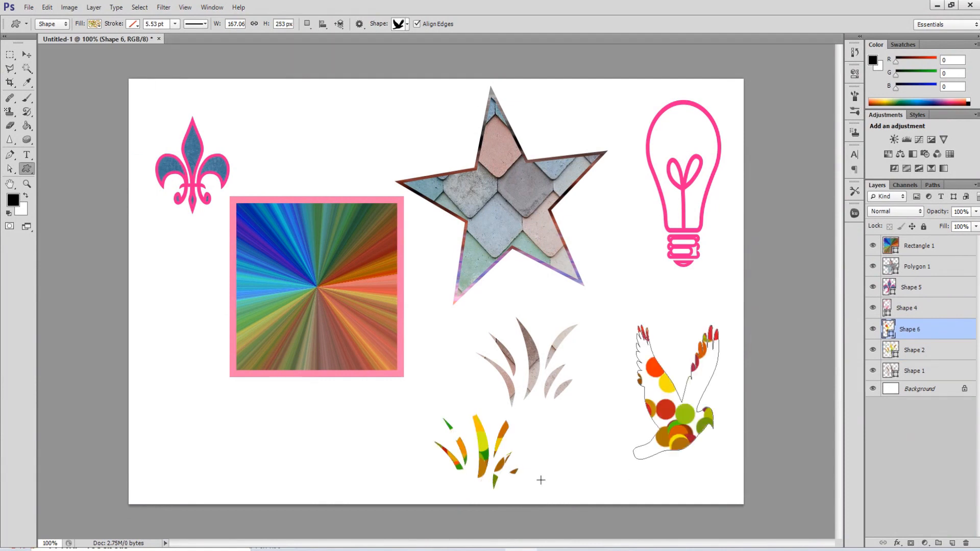
Step: Append the All set to the custom shapes and browse the added shapes
click(405, 24)
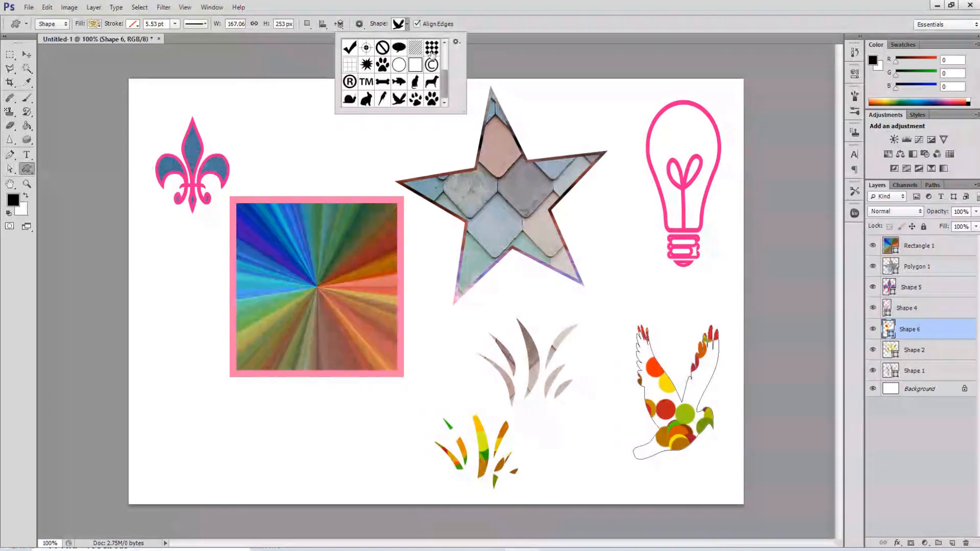
click(456, 43)
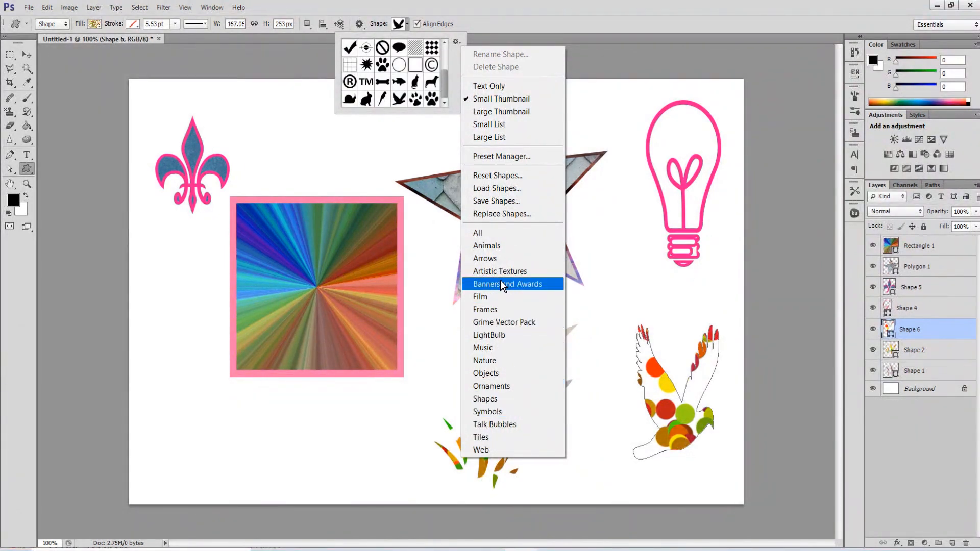
click(488, 234)
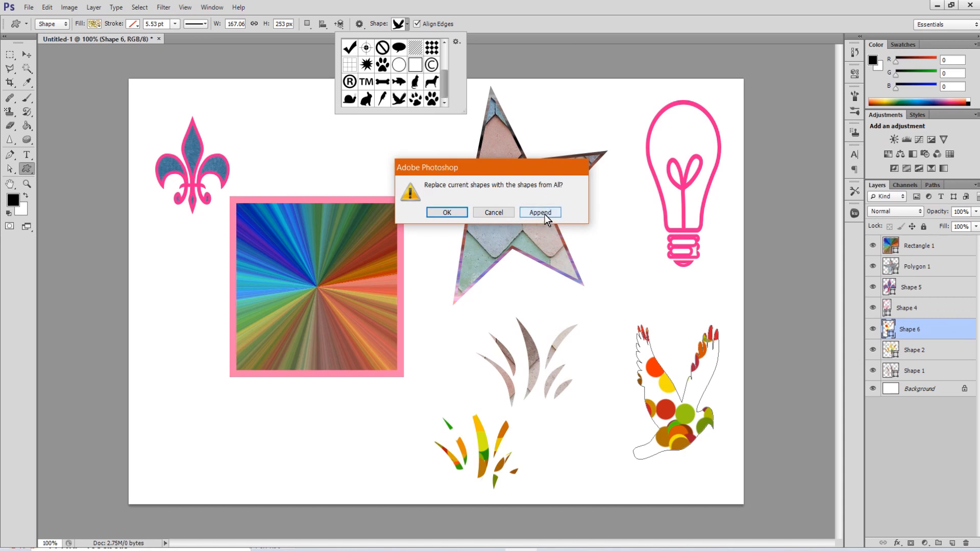
click(544, 214)
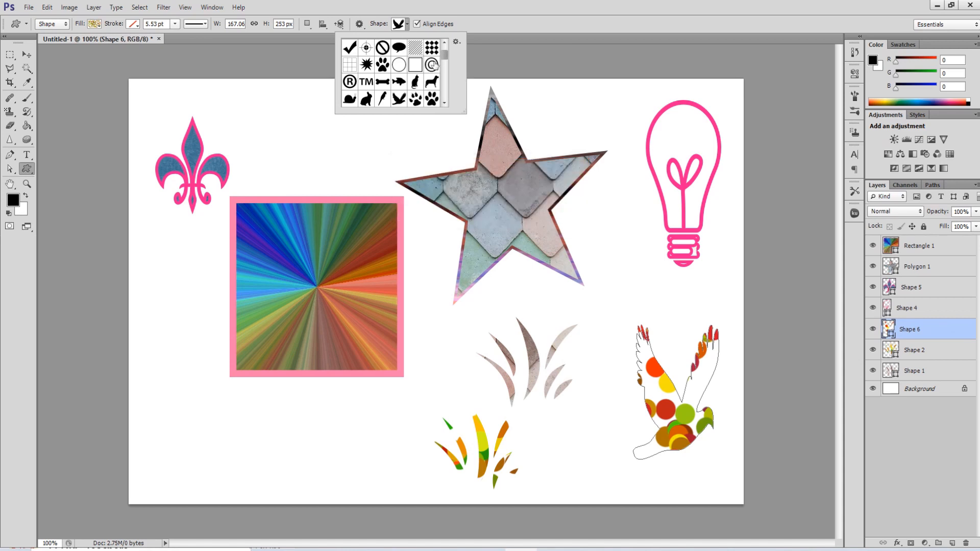
drag(445, 54, 449, 84)
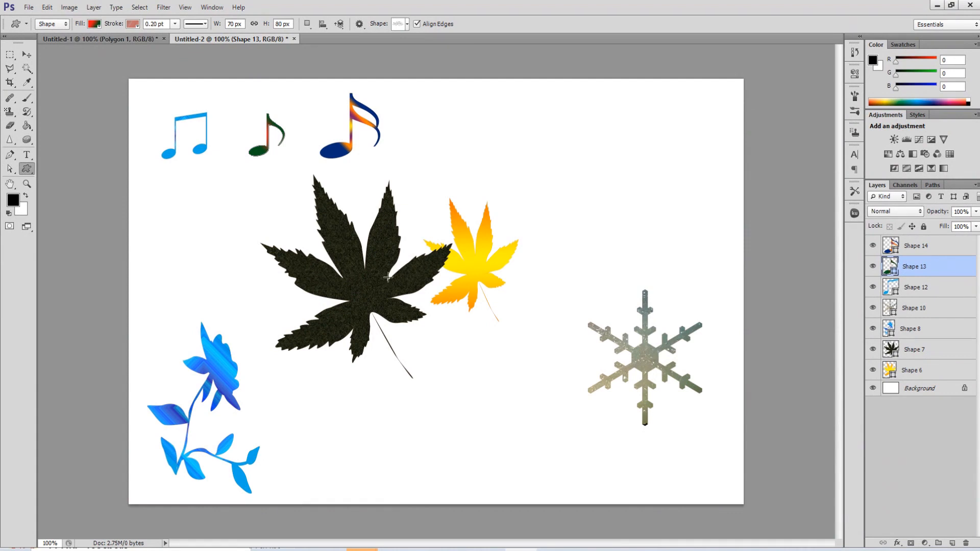
Step: Move the dark textured leaf on the Shape 7 layer so that it covers the yellow leaf
click(902, 355)
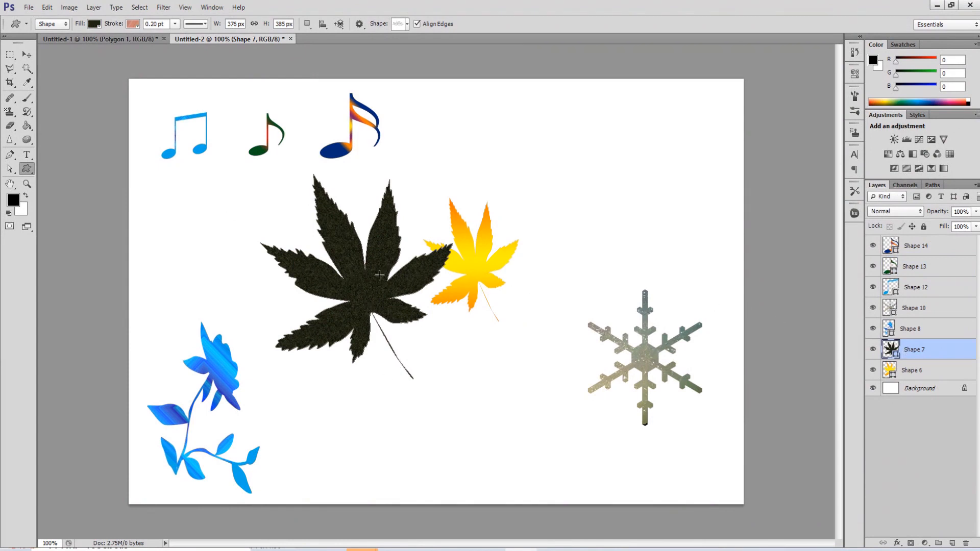
click(27, 57)
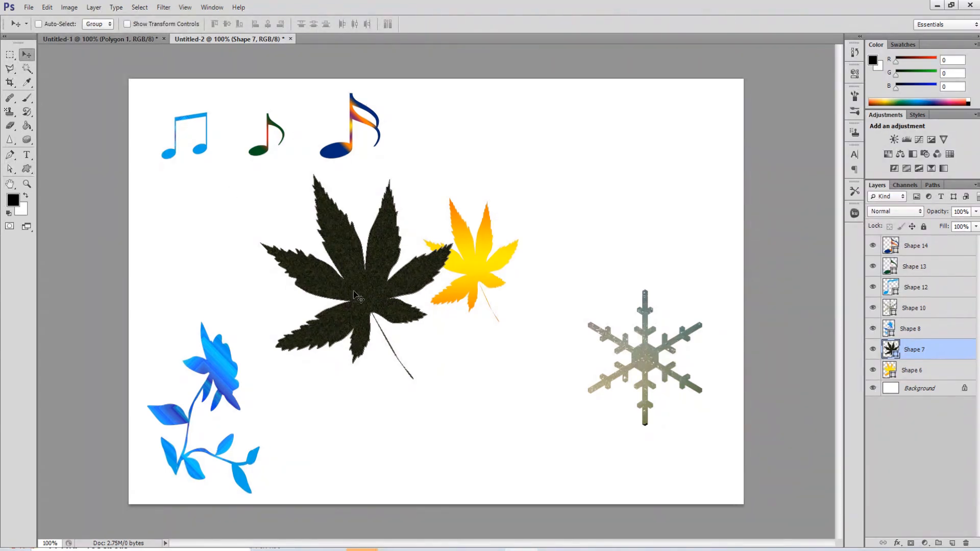
drag(375, 292, 457, 259)
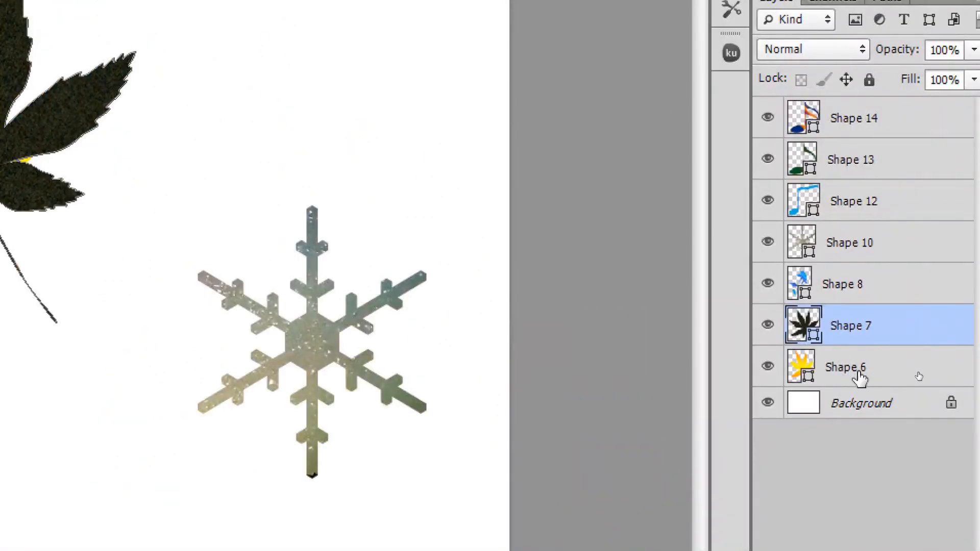
Step: Reorder the Shape 6 layer above Shape 7 and center the yellow leaf on the dark leaf
click(858, 377)
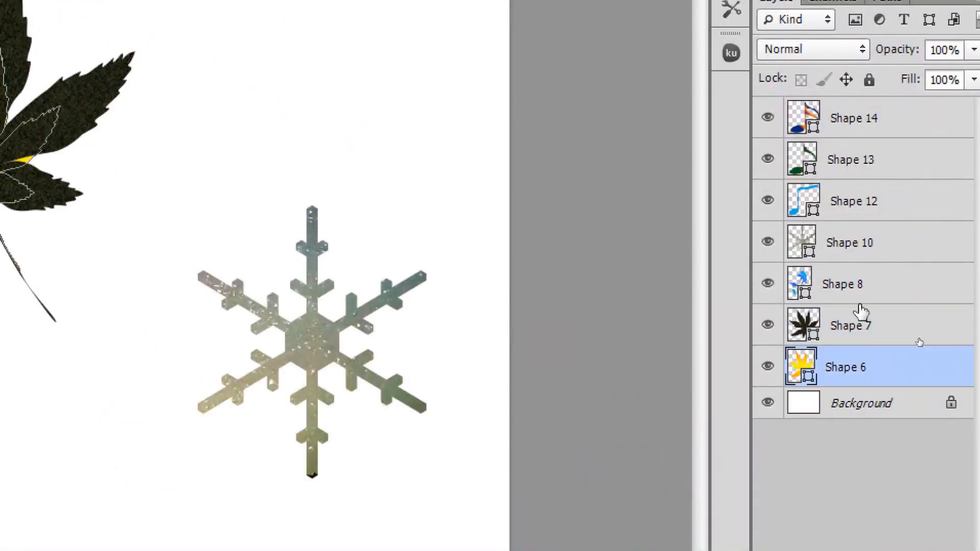
drag(858, 367, 839, 306)
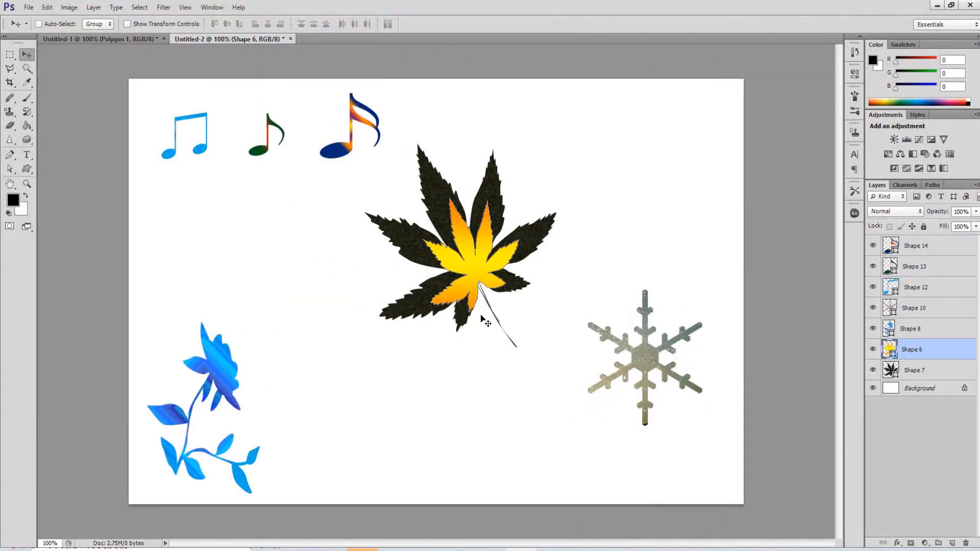
mouse_move(475, 270)
mouse_down()
mouse_move(468, 246)
mouse_move(465, 258)
mouse_up()
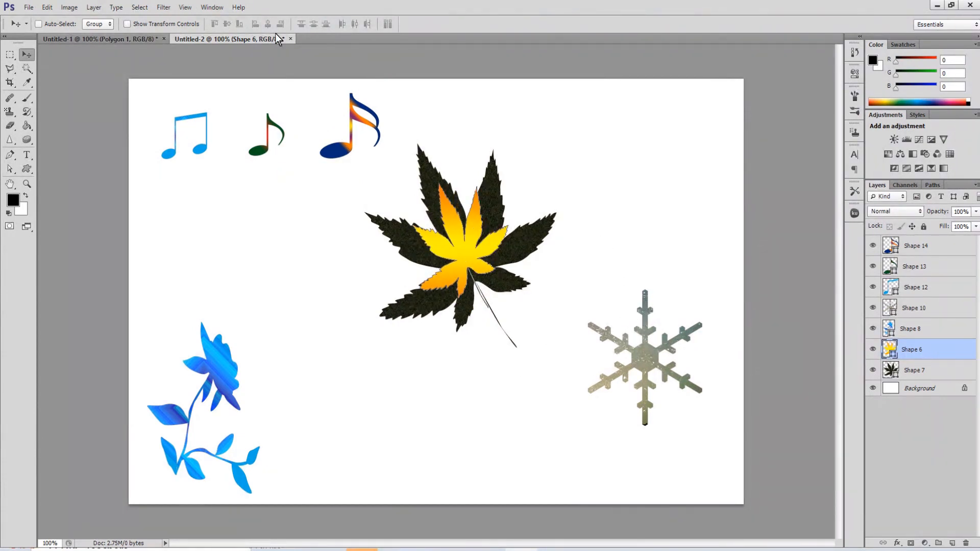
Step: Draw two custom curved-line grids, one about 642 by 732 px over the canvas's left half and another over the right half
click(27, 169)
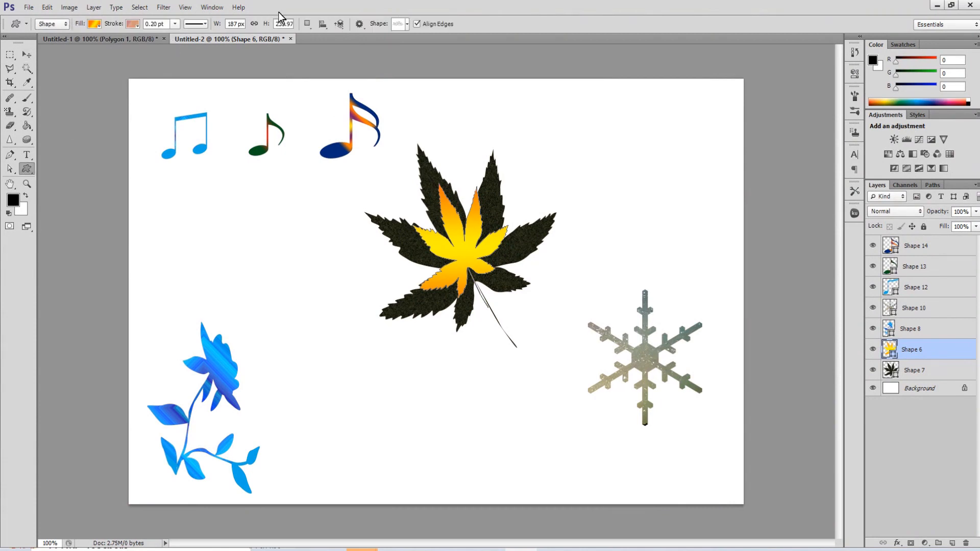
click(406, 24)
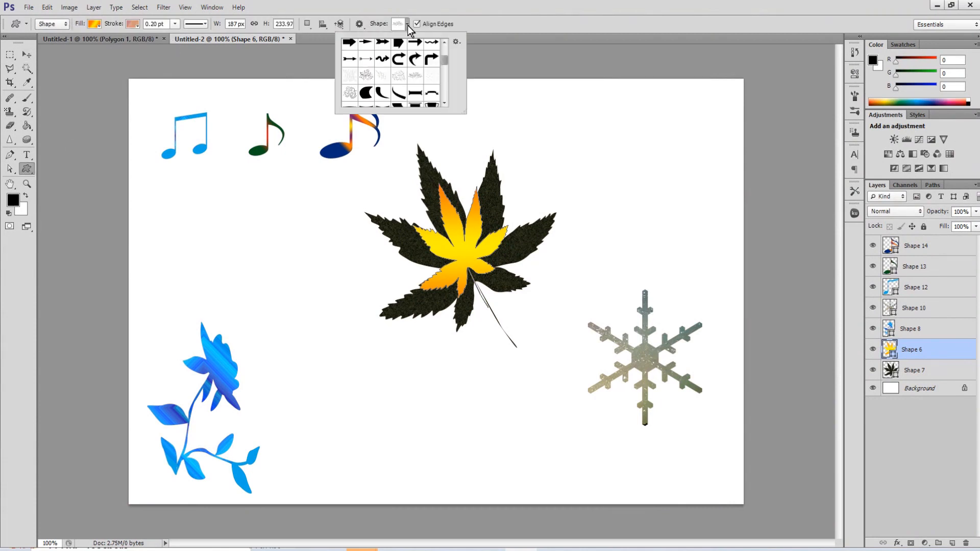
click(382, 78)
mouse_move(140, 96)
mouse_down()
mouse_move(283, 204)
mouse_move(377, 294)
mouse_move(380, 431)
mouse_move(402, 472)
mouse_move(431, 485)
mouse_move(472, 484)
mouse_up()
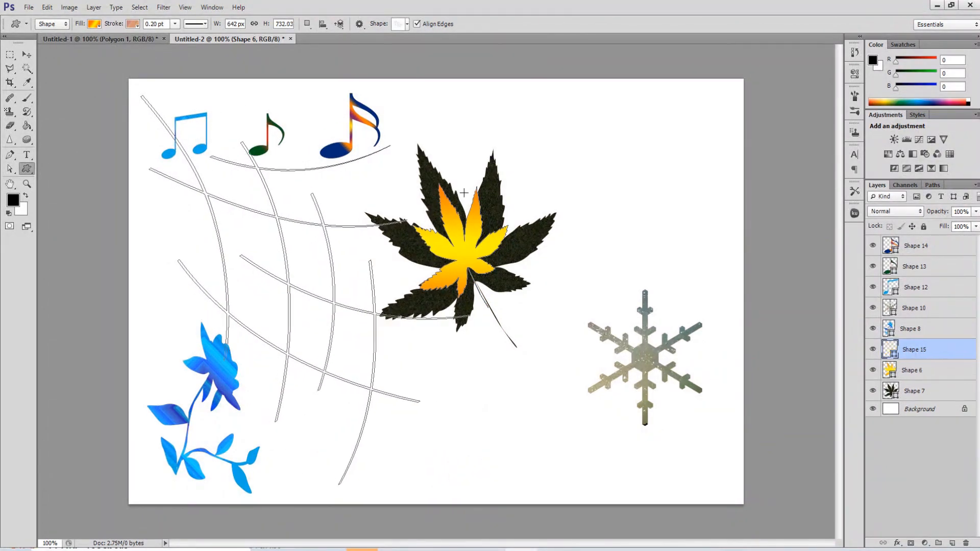
mouse_move(422, 94)
mouse_down()
mouse_move(443, 153)
mouse_move(606, 383)
mouse_move(771, 497)
mouse_up()
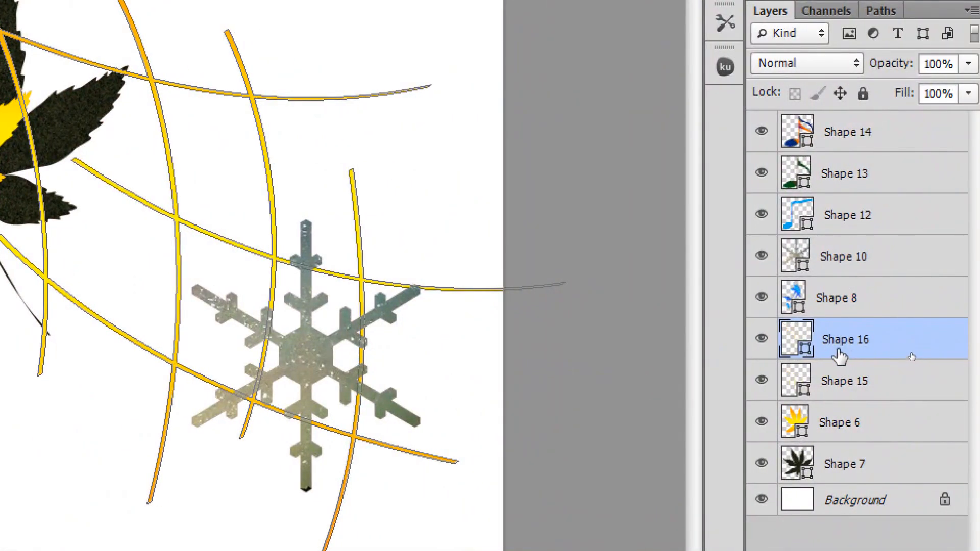
Step: Reorder the Shape 16 and Shape 15 grid layers beneath Shape 7, with Shape 16 directly above the Background
drag(838, 352, 826, 472)
drag(848, 353, 842, 474)
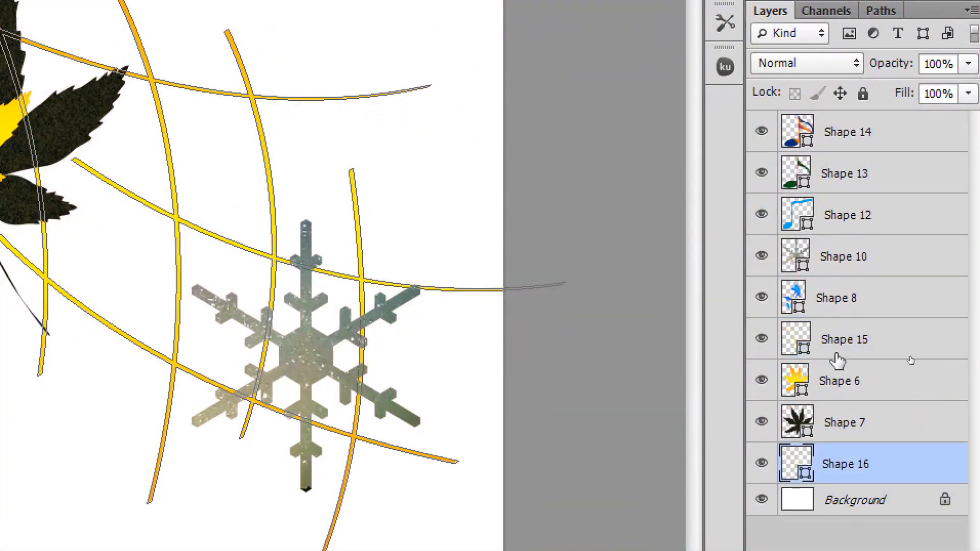
drag(837, 357, 833, 449)
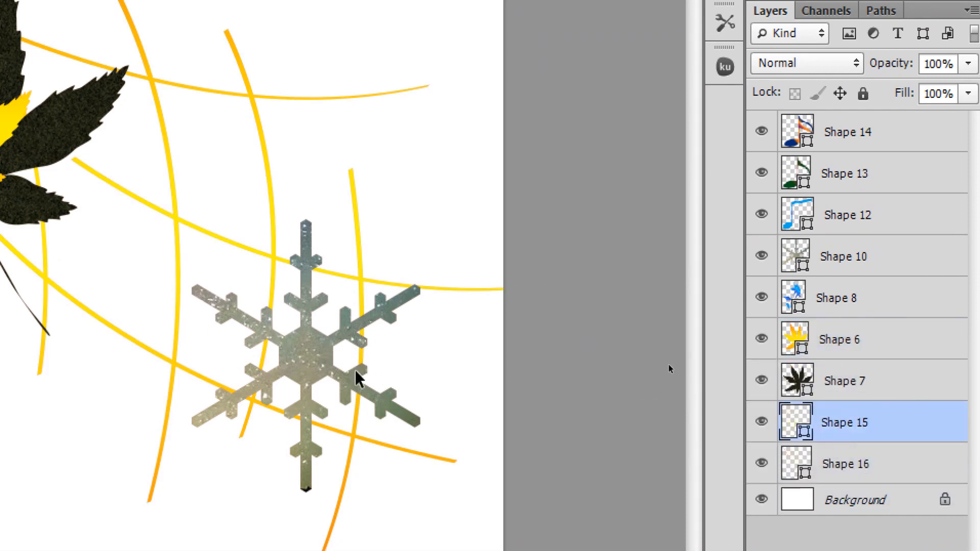